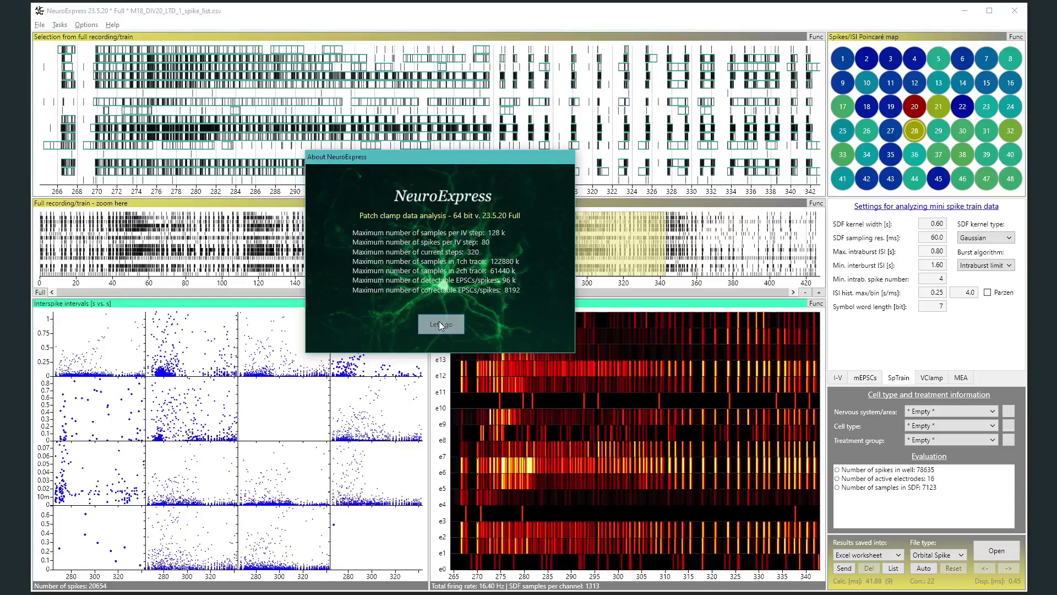
- Close the About window and open the recent current-step recording 18b29_c14_01_RA116_HHIV.DDF
left_click(441, 325)
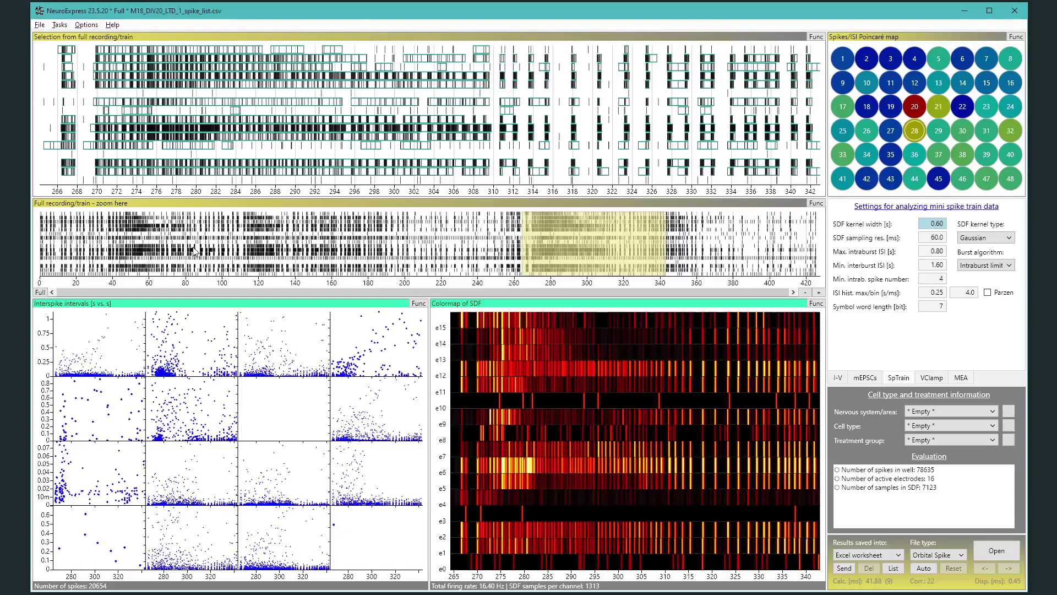
key("alt+f")
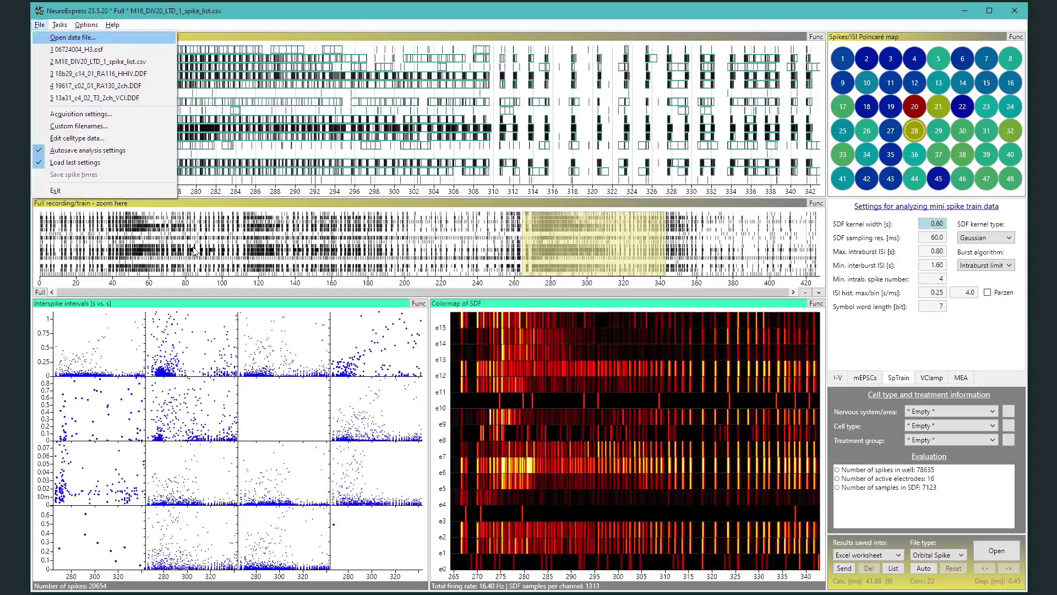
key("3")
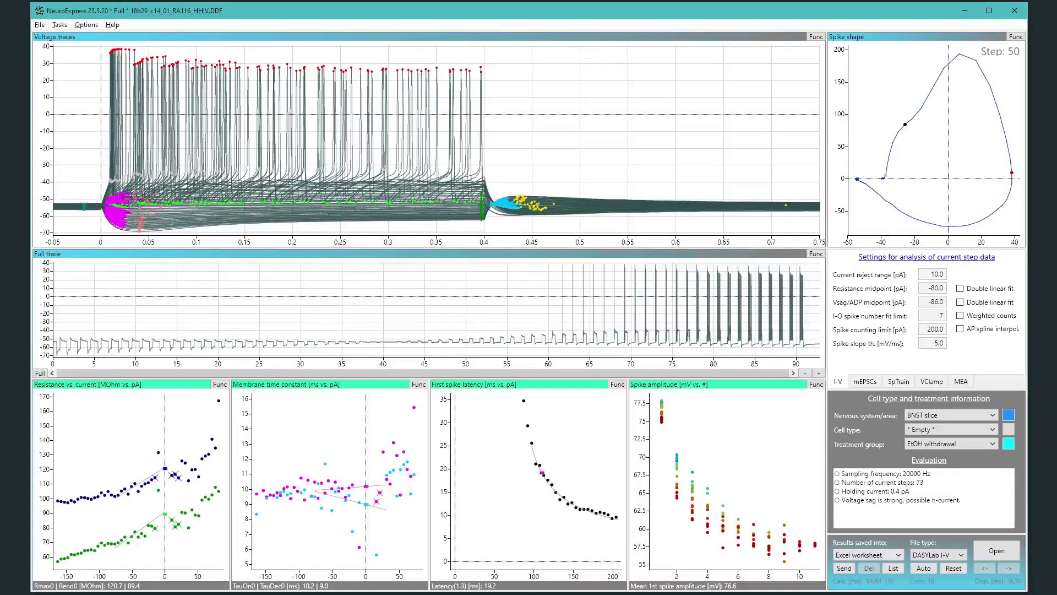
- Open the recent recordings 13a31_c4_02_T3_2ch_VCI.DDF and 19617_c02_01_RA130_2ch.DDF one after the other
key("alt+f")
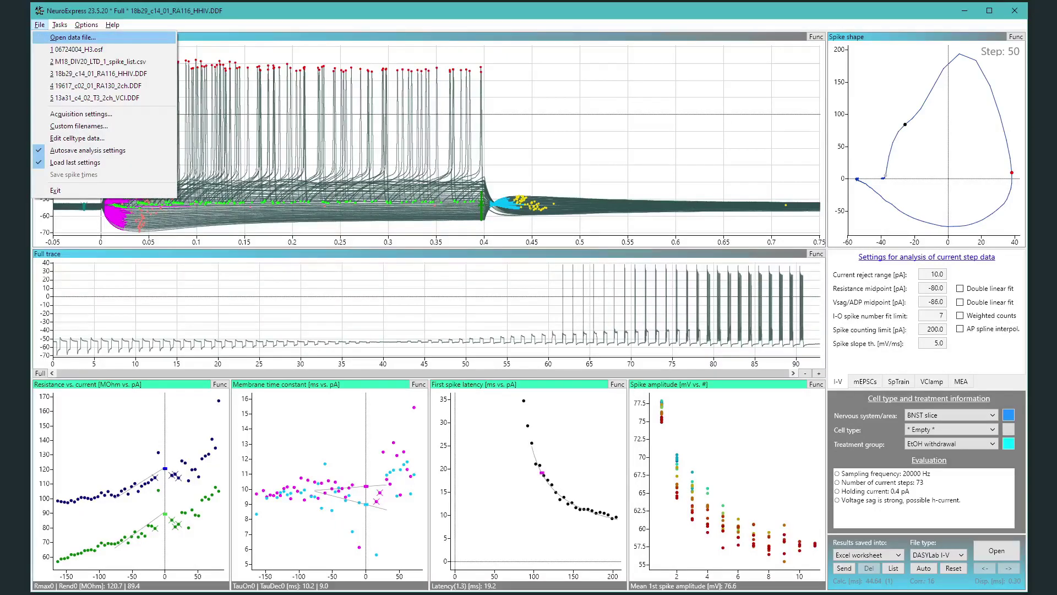
key("Escape")
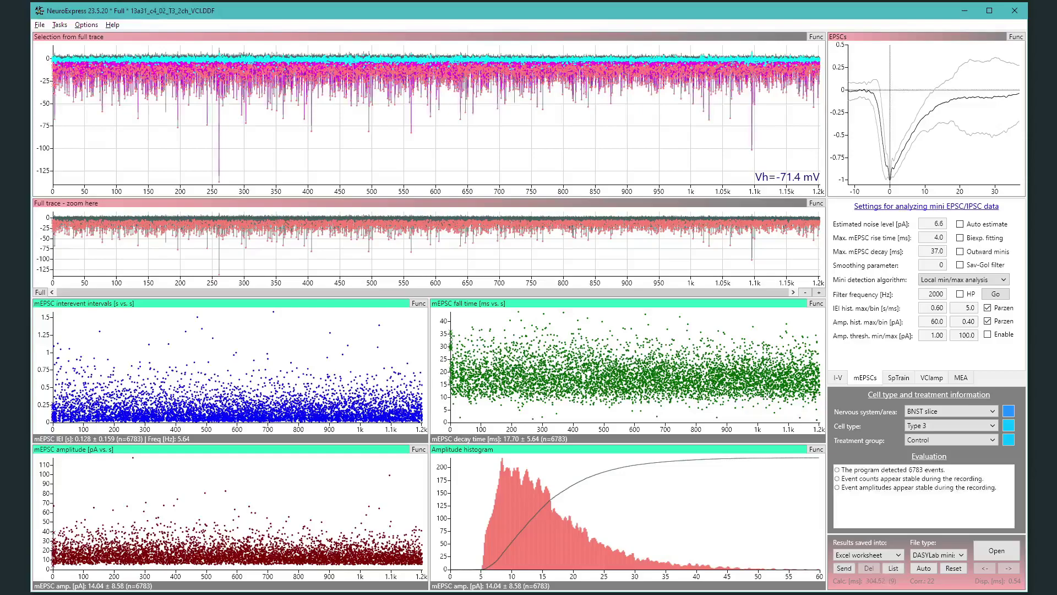
key("alt+f")
key("Escape")
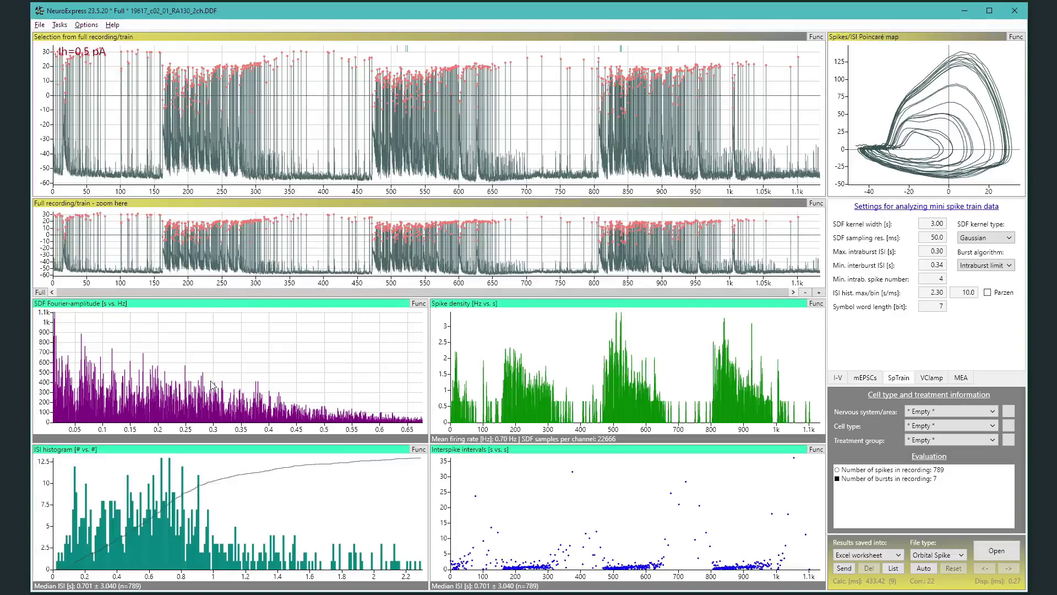
- Open the recent file 06724004_H3.osf, zoom into about 248–355 s and move the zoom window towards the end of the recording
key("alt+f")
key("Return")
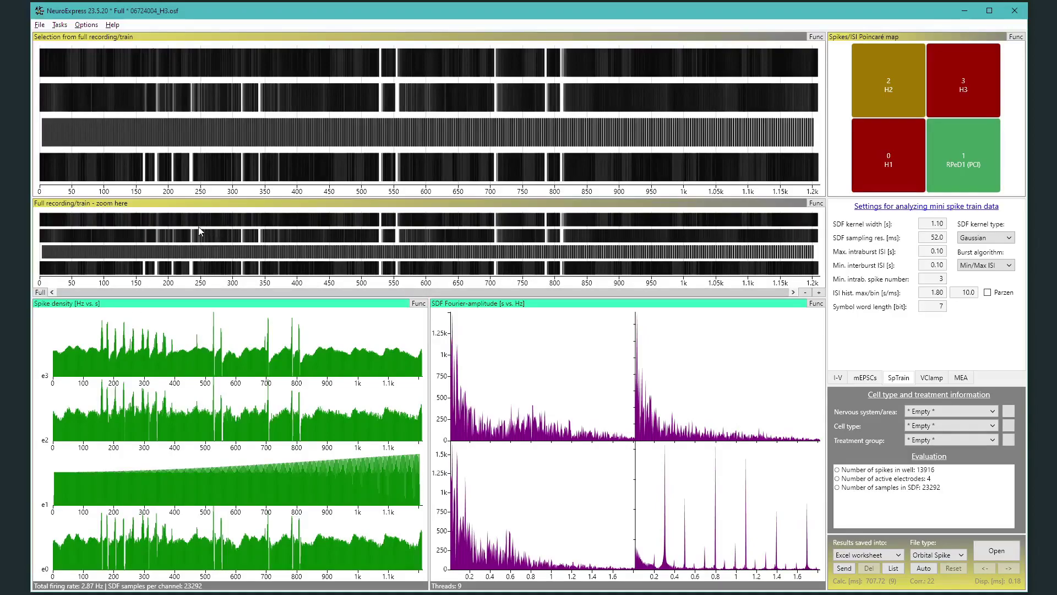
left_click_drag(199, 223, 269, 288)
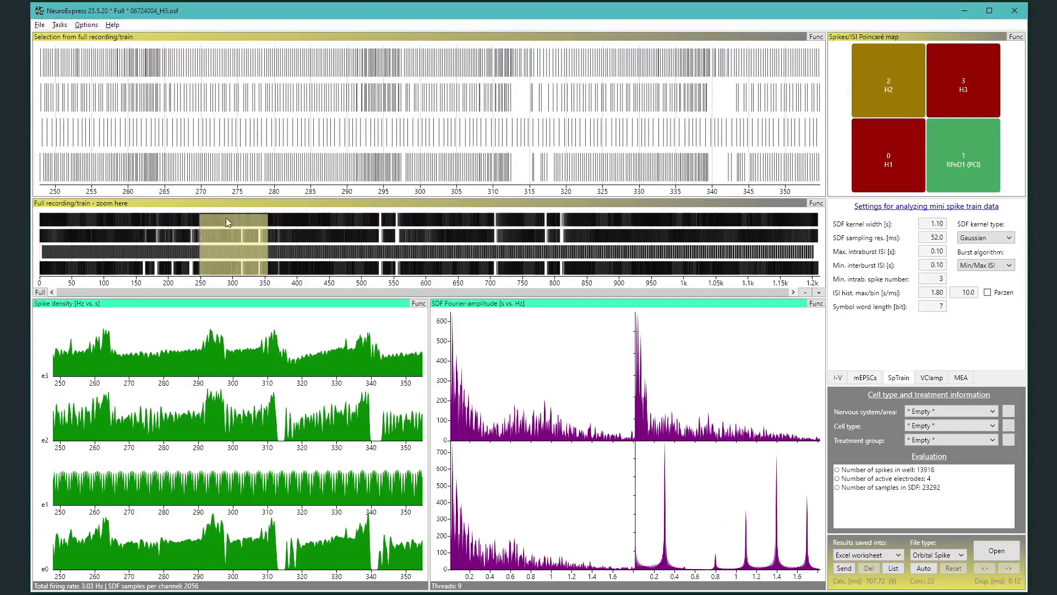
left_click_drag(232, 243, 646, 257)
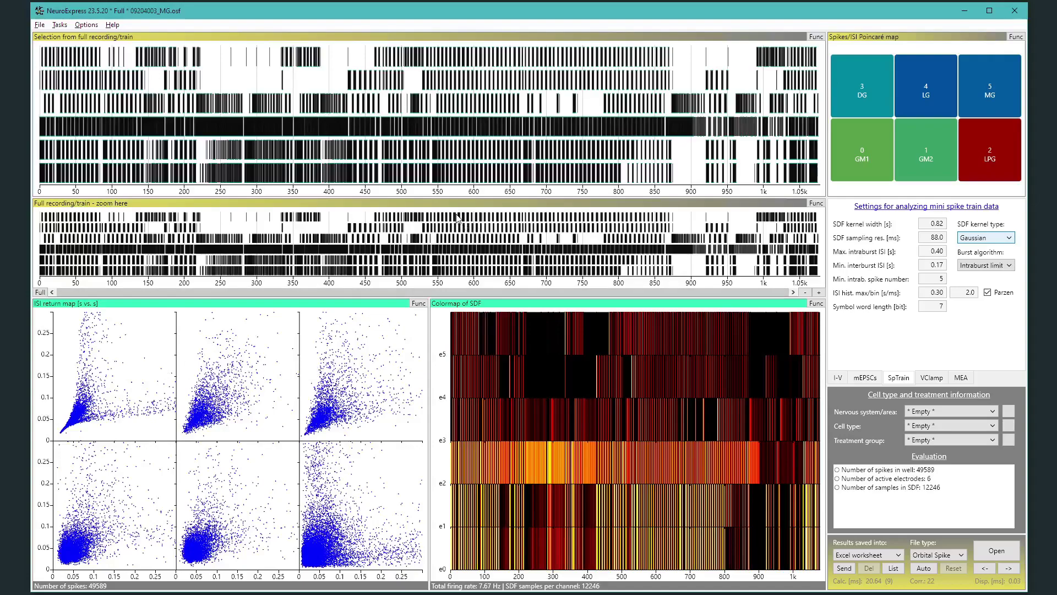
- Zoom the 09204003_MG.osf recording to about 573–645 s and set the SDF kernel type to Hanning
left_click_drag(455, 215, 506, 220)
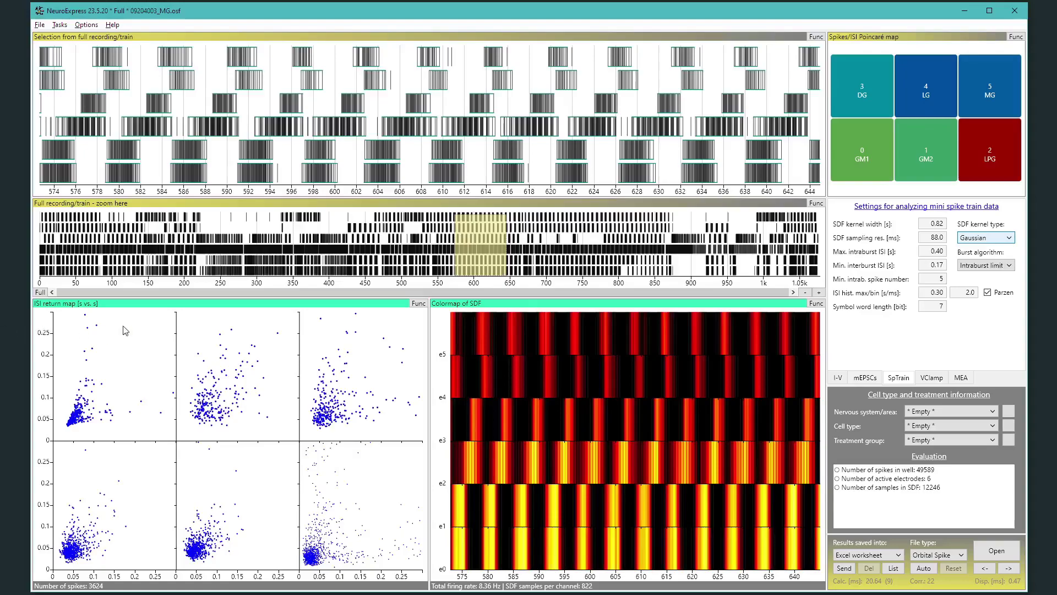
left_click(978, 237)
left_click(976, 253)
- Move the zoom window to about 609–680 s, and examine the bursts at about 732–772 s and 750–790 s
left_click_drag(483, 249, 511, 258)
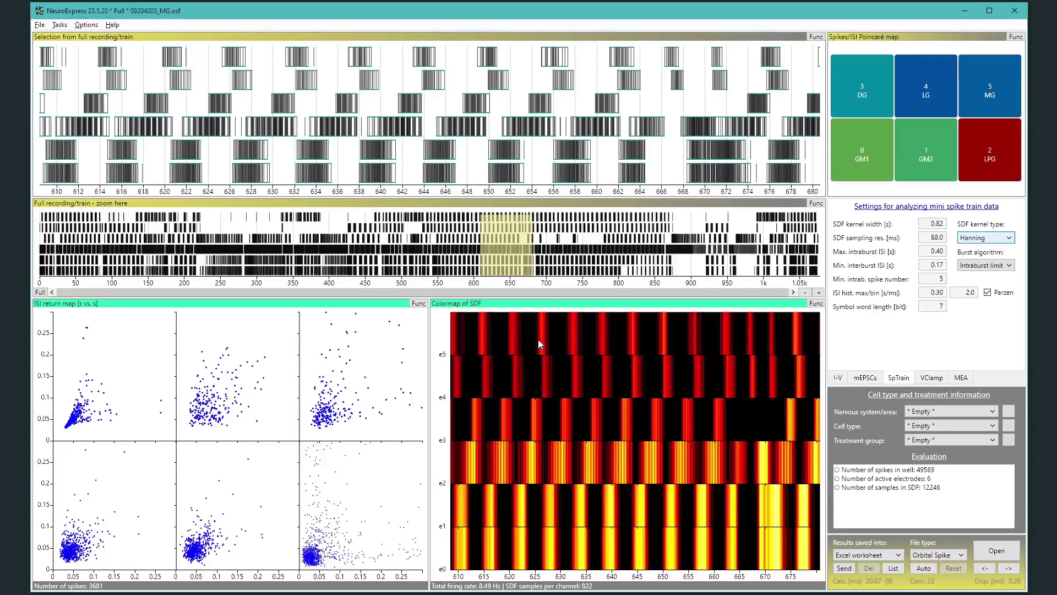
left_click_drag(569, 215, 599, 217)
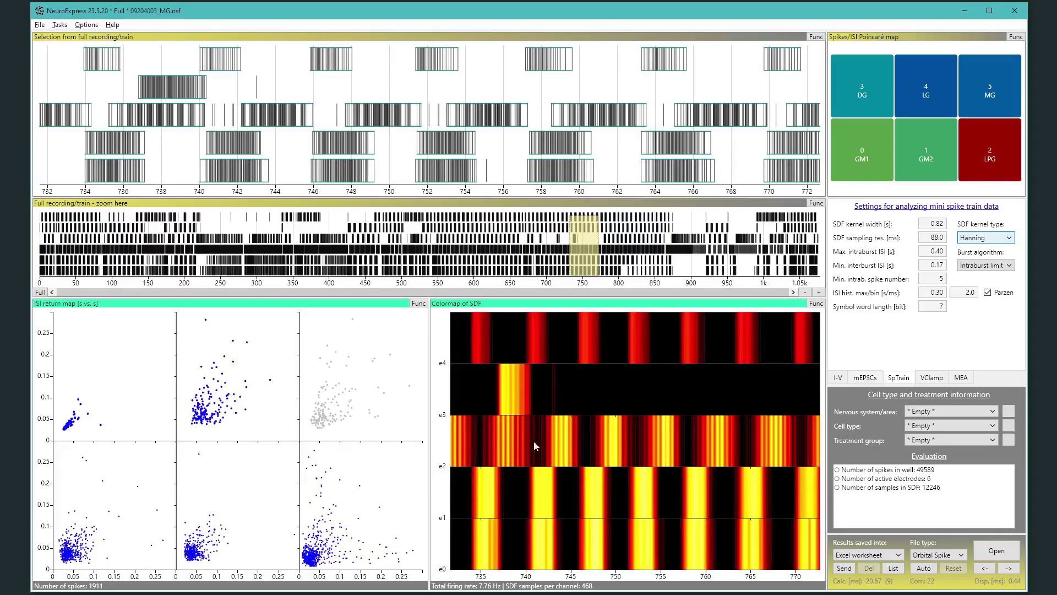
mouse_move(583, 239)
left_mouse_down()
mouse_move(613, 239)
mouse_move(597, 240)
left_mouse_up()
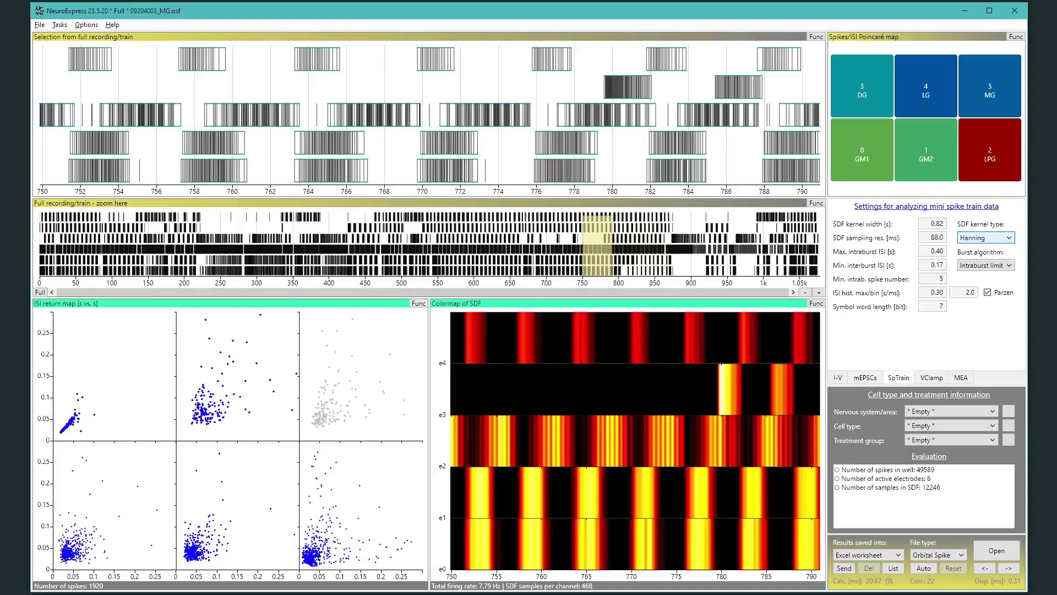
- Replace the ISI return map with the Fourier amplitude from SDF and zoom the recording to about 730–817 s
right_click(359, 352)
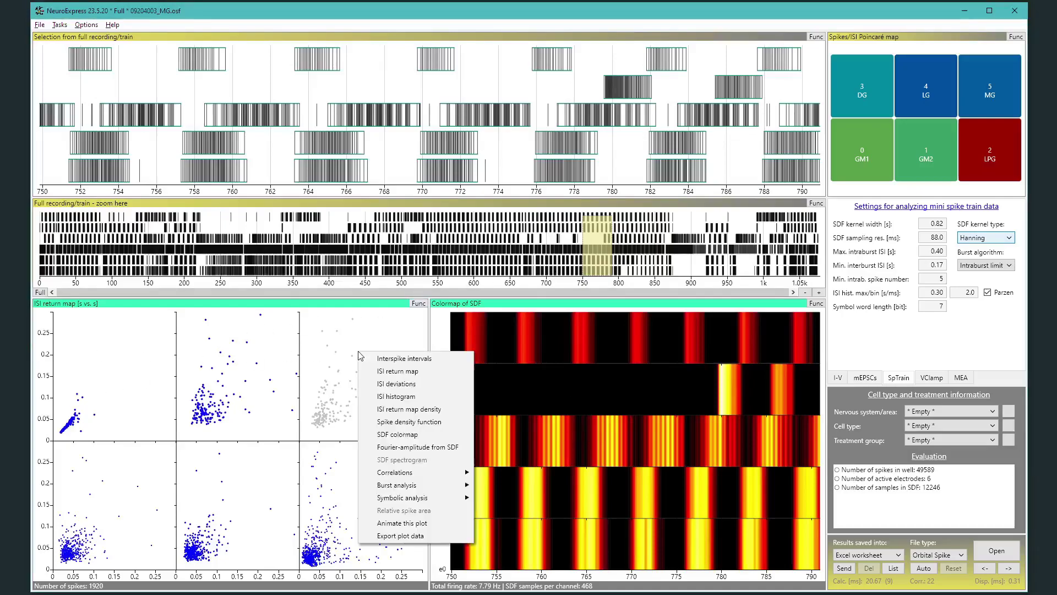
left_click(422, 450)
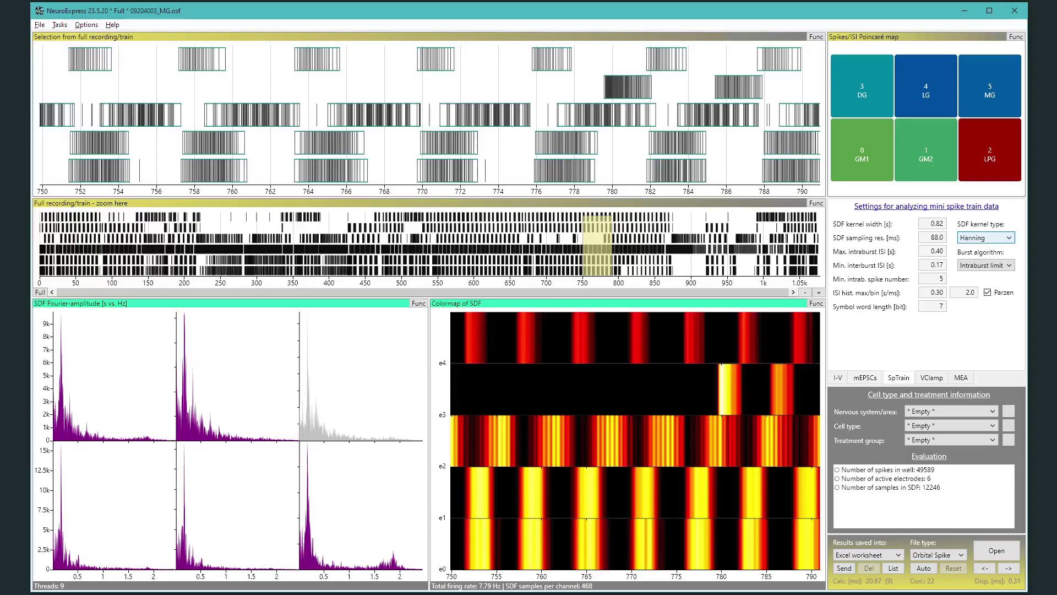
left_click_drag(571, 216, 630, 276)
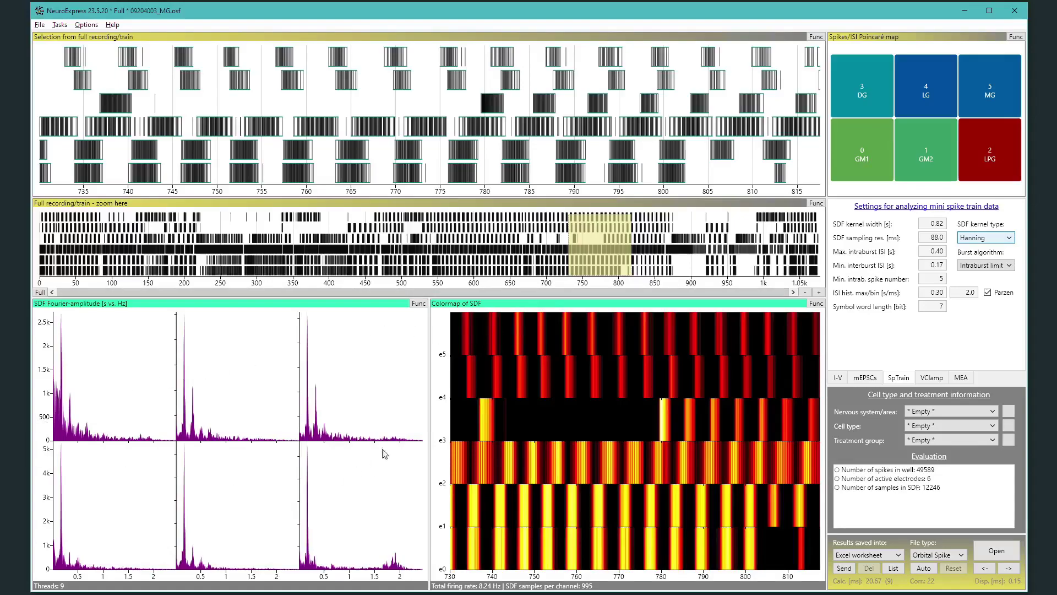
- Compare the Fourier amplitudes at about 770–856 s and 587–674 s, and restore the full recording view
left_click_drag(604, 248, 623, 278)
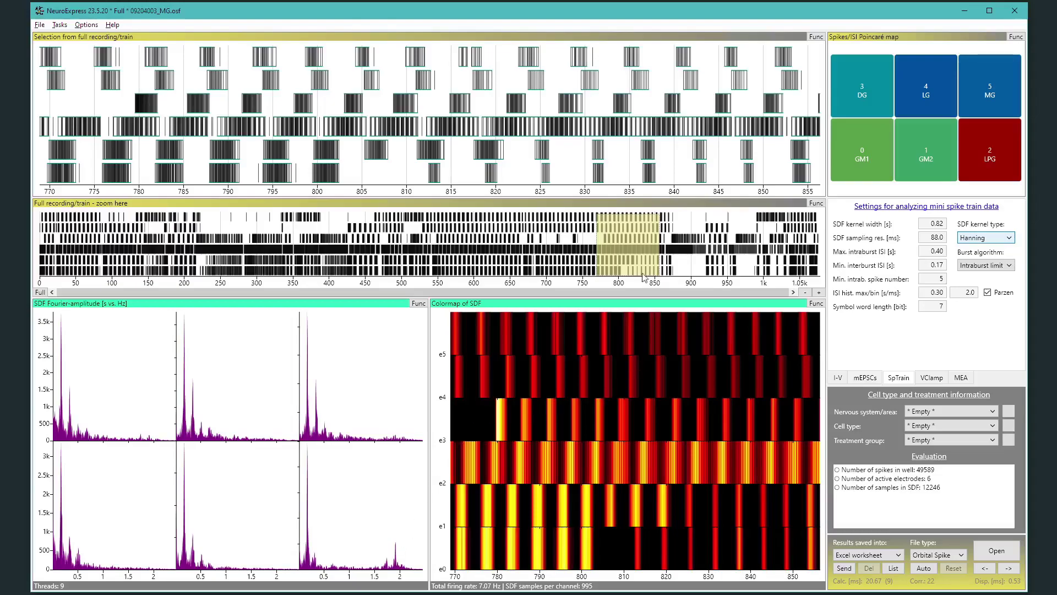
left_click_drag(634, 243, 505, 275)
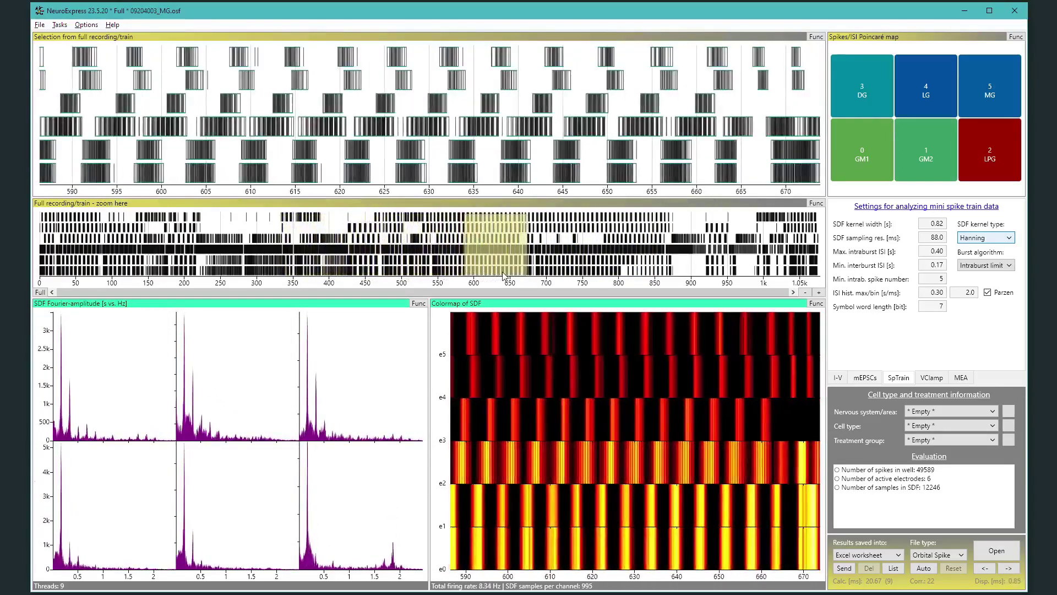
left_click(411, 262)
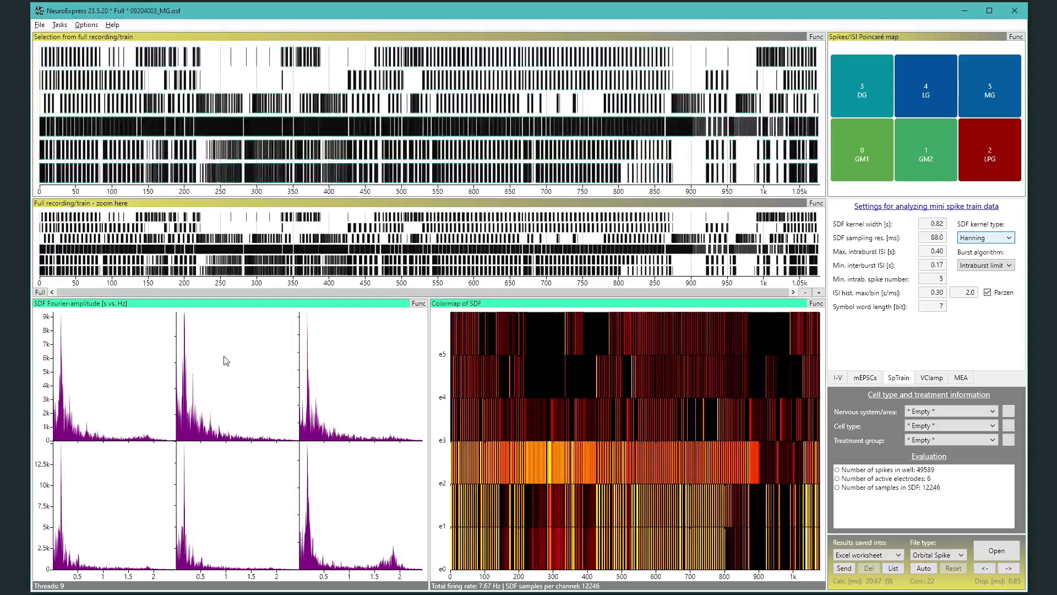
- Replace the Fourier amplitude plot with the SDF correlation coefficient for MUA
right_click(235, 347)
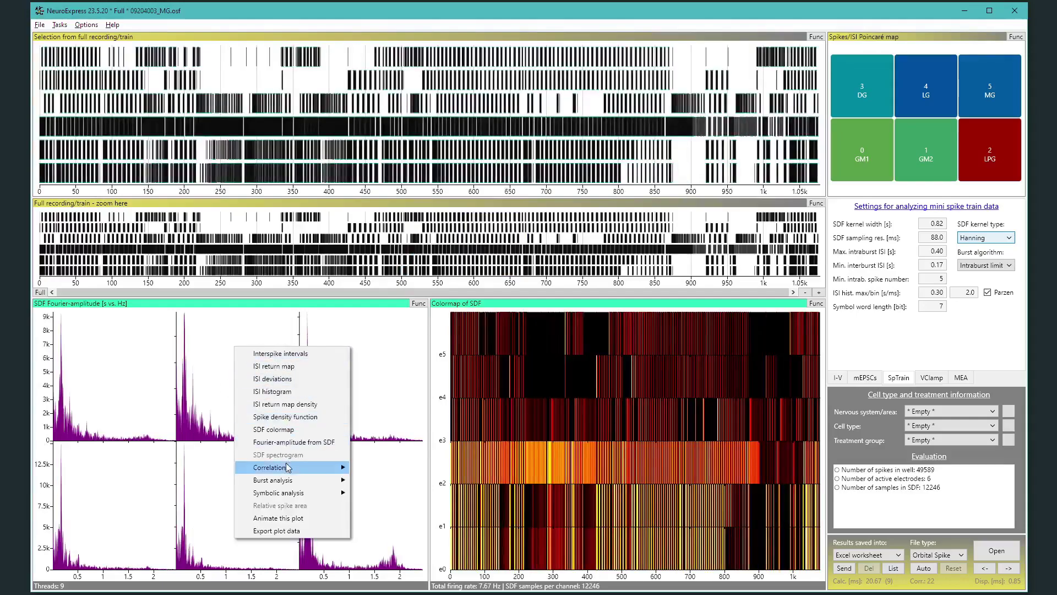
mouse_move(287, 468)
left_click(393, 468)
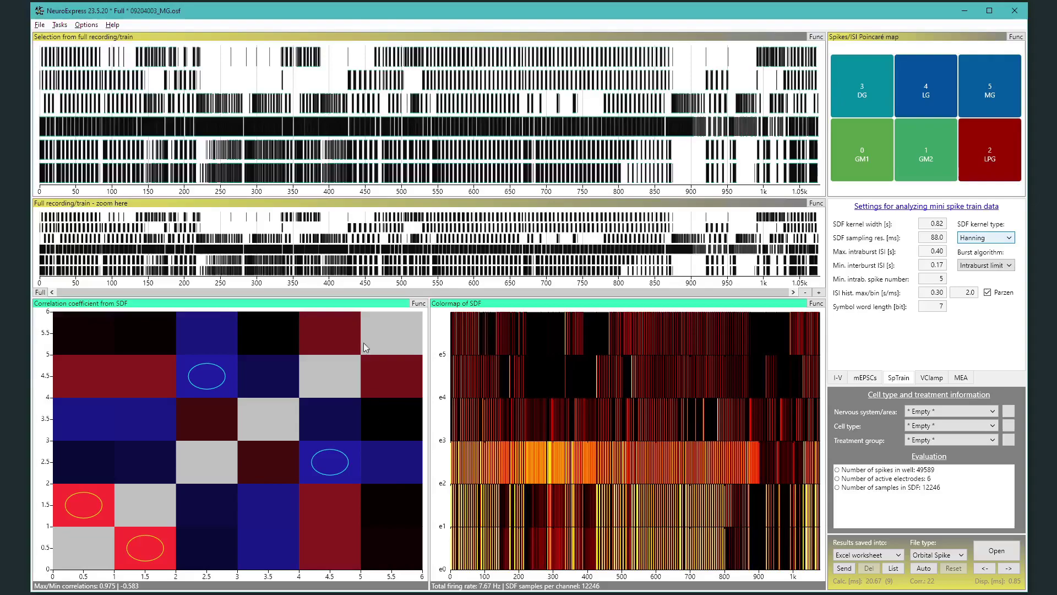
- Zoom to about 345–475 s and compare the correlations at about 743–873 s and in an earlier section
left_click_drag(291, 218, 383, 265)
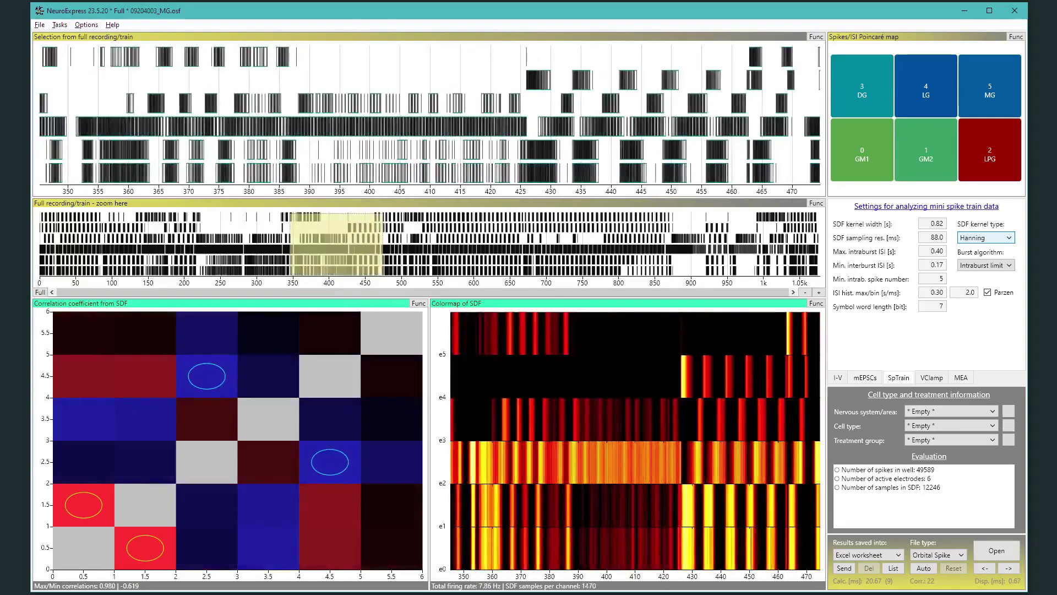
left_click_drag(342, 257, 632, 244)
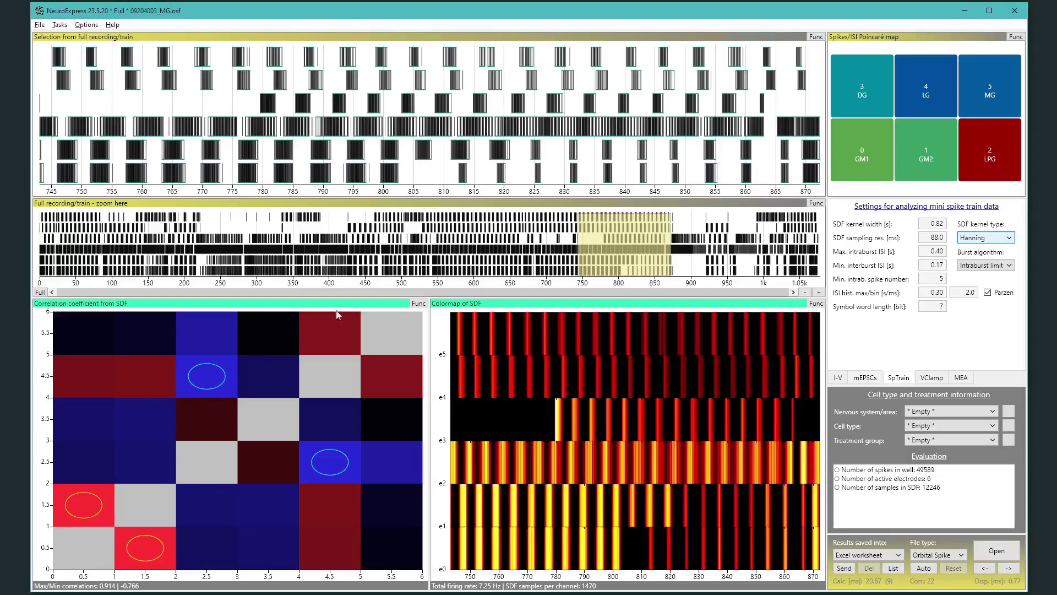
left_click_drag(497, 245, 419, 249)
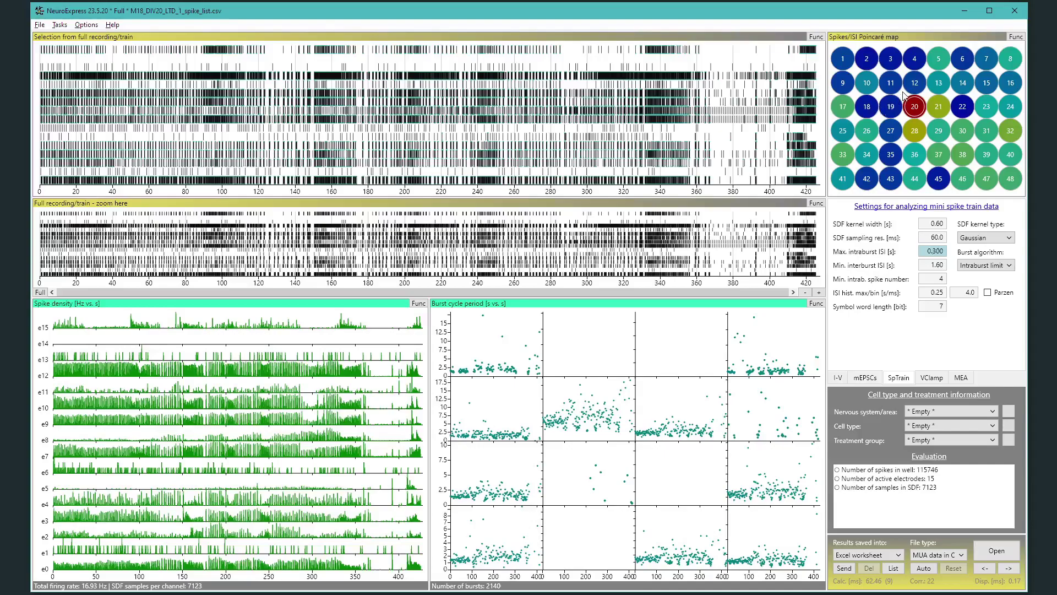
- Compare the spike activity of wells 28, 29, 30 and 22, and return to well 20 on the plate map
left_click(916, 138)
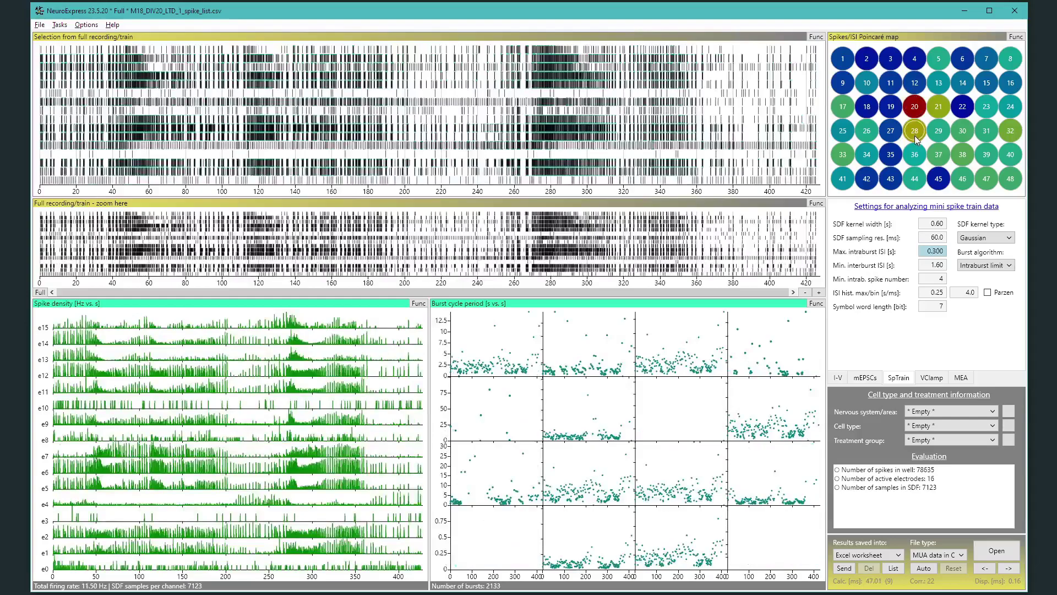
left_click(939, 135)
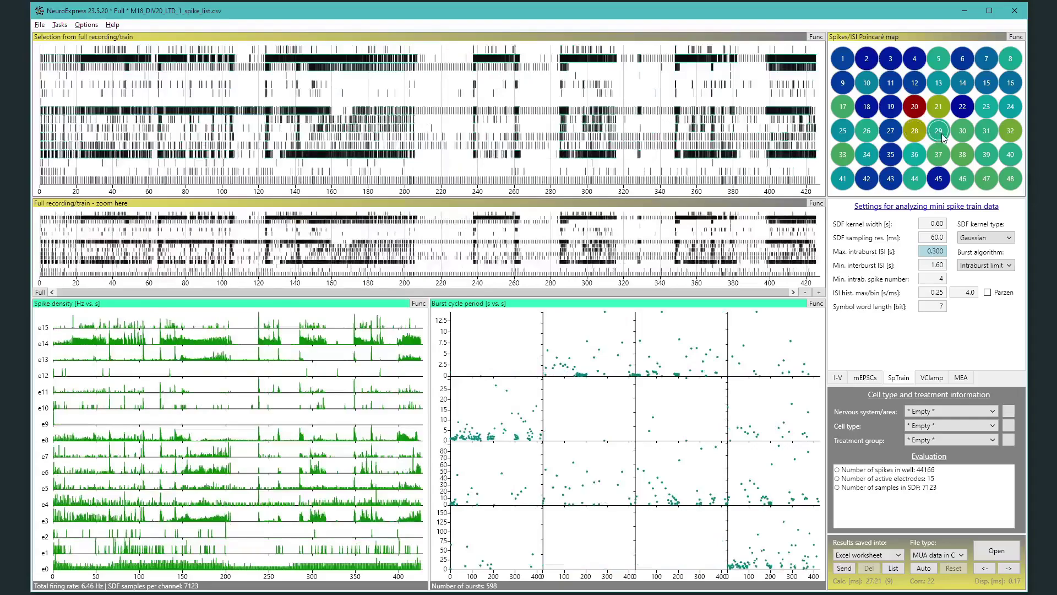
left_click(967, 131)
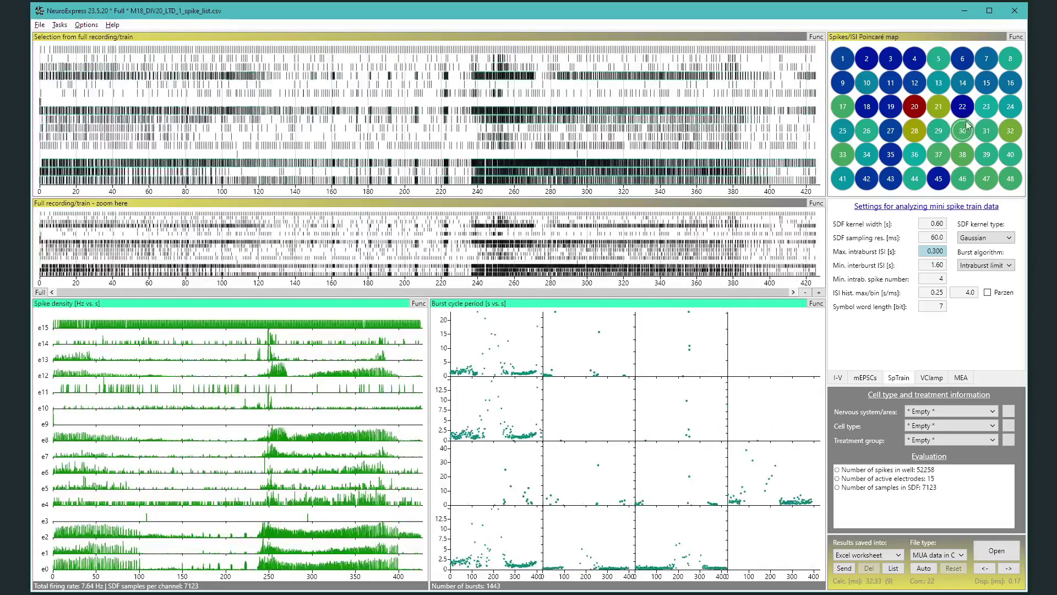
left_click(964, 111)
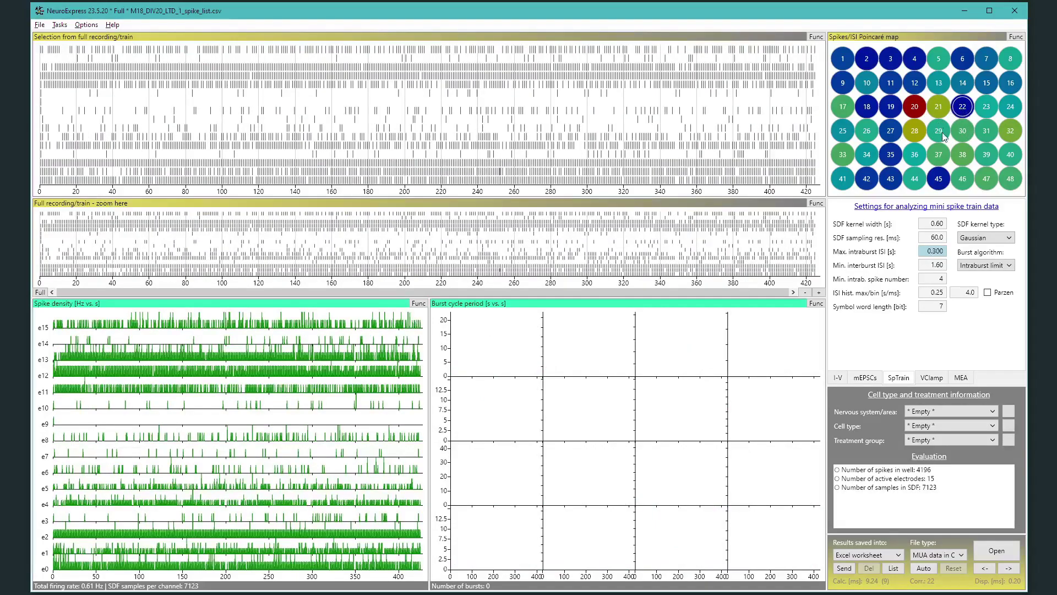
left_click(916, 130)
left_click(919, 111)
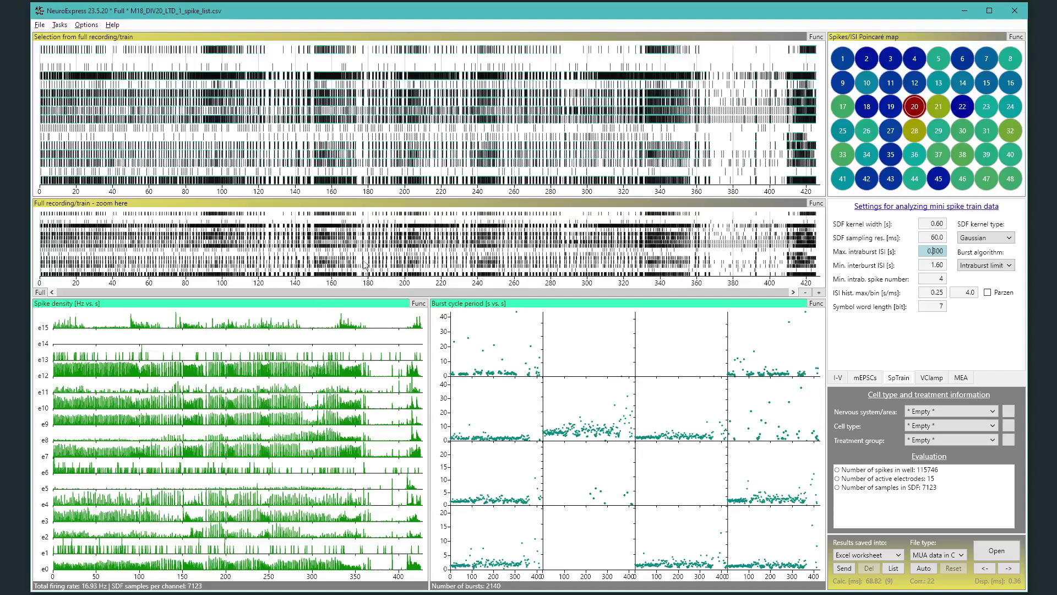
- Zoom into about 181–218 s of well 20 and slide the window to about 141–179 s and 326–363 s
left_click_drag(369, 213, 437, 265)
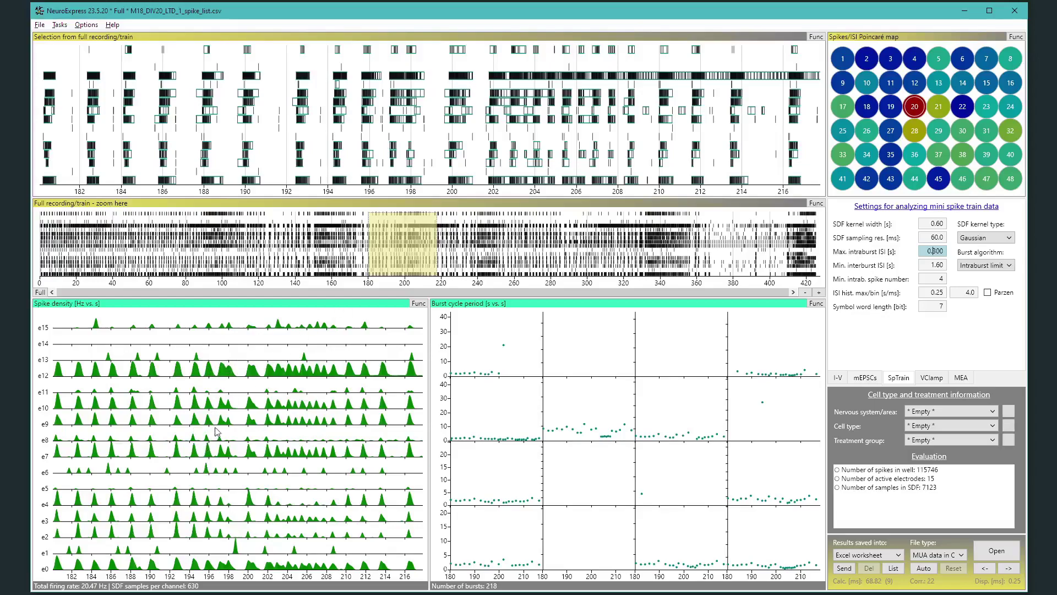
left_click_drag(404, 240, 332, 243)
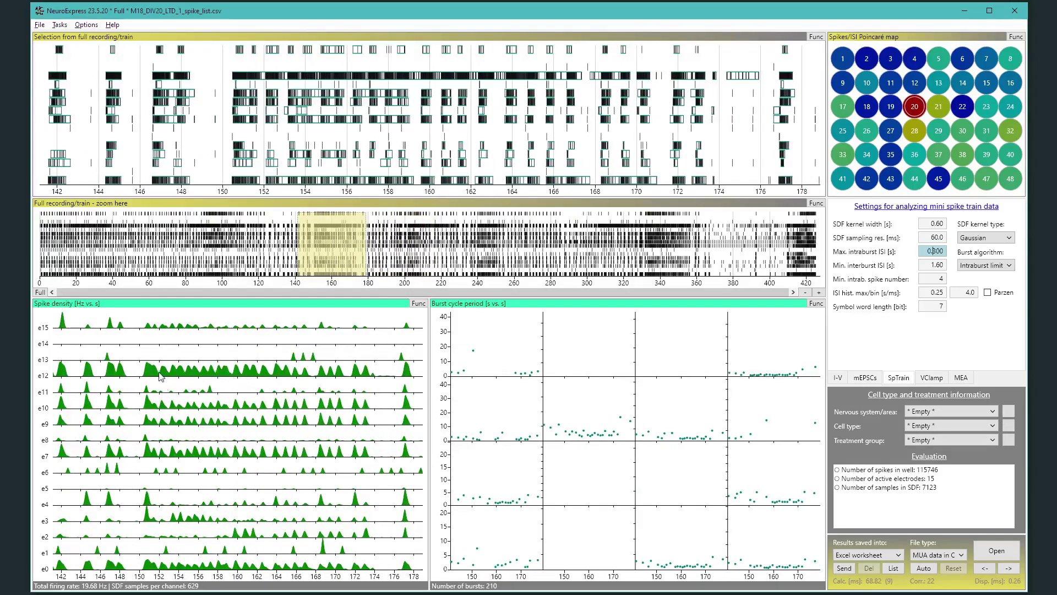
left_click_drag(372, 251, 675, 253)
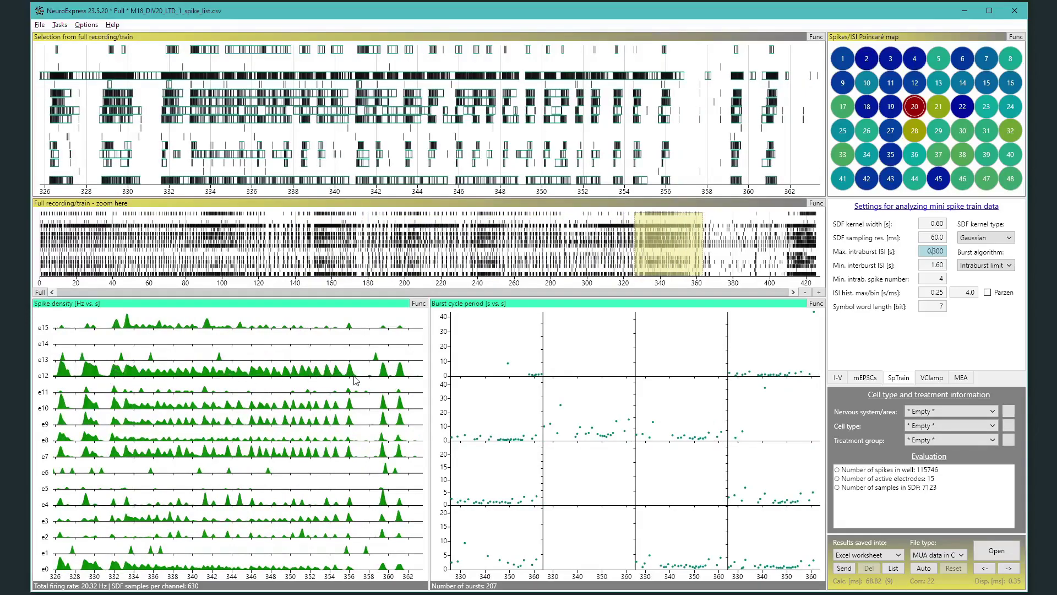
- Examine the synchronized bursts at about 264–284 s, slide the window to an earlier section and restore the full recording view
left_click_drag(715, 235, 546, 278)
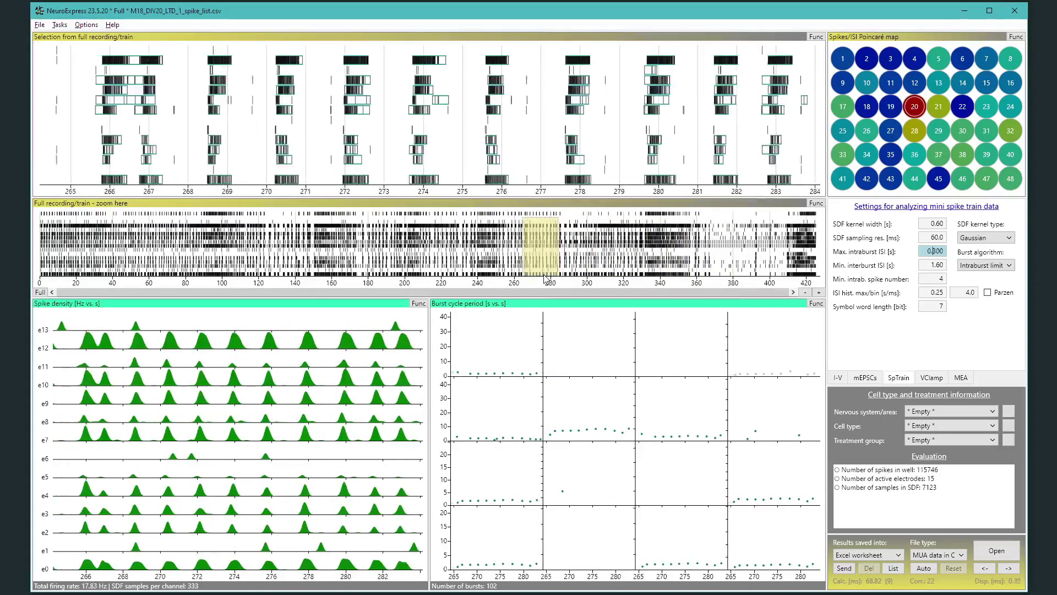
left_click_drag(547, 237, 160, 246)
left_click(259, 248)
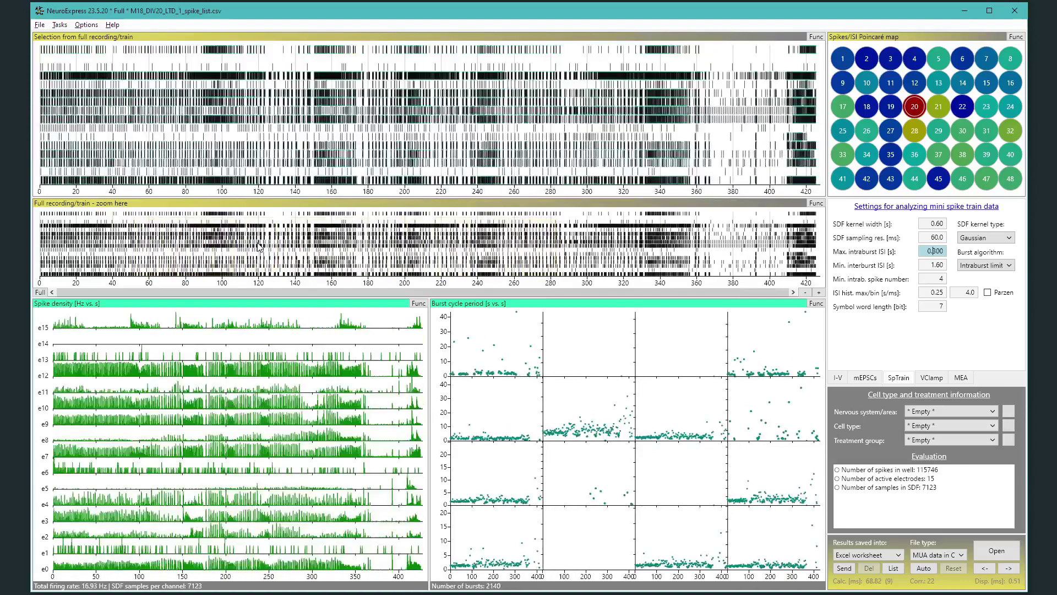
- Plot the MUA correlation coefficients of well 20 and compare them at about 115–173, 188–246 and 23–82 s before restoring the full view
right_click(235, 340)
mouse_move(309, 460)
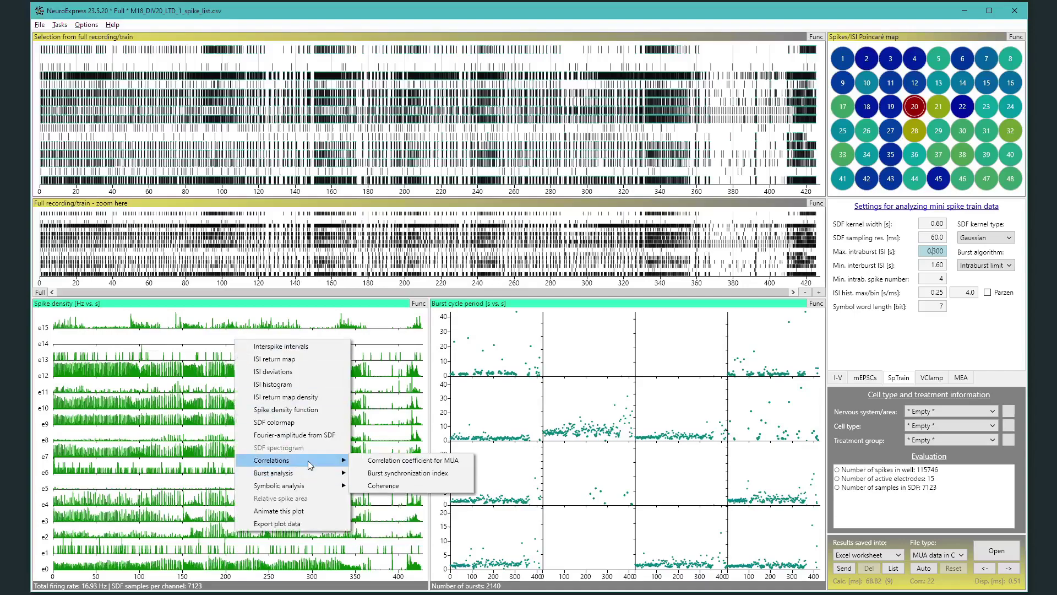
left_click(384, 455)
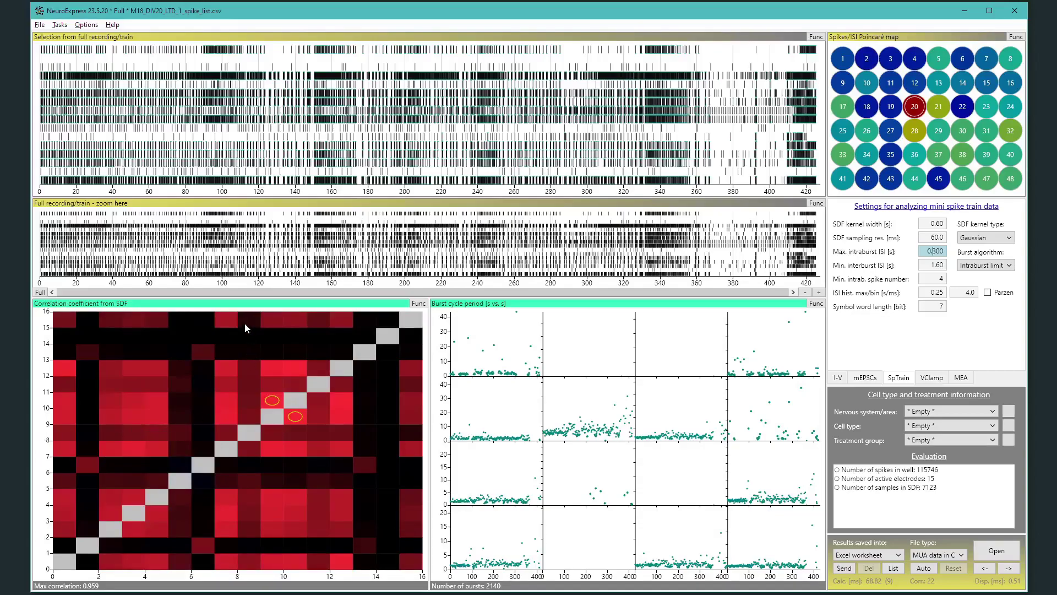
left_click_drag(249, 218, 356, 299)
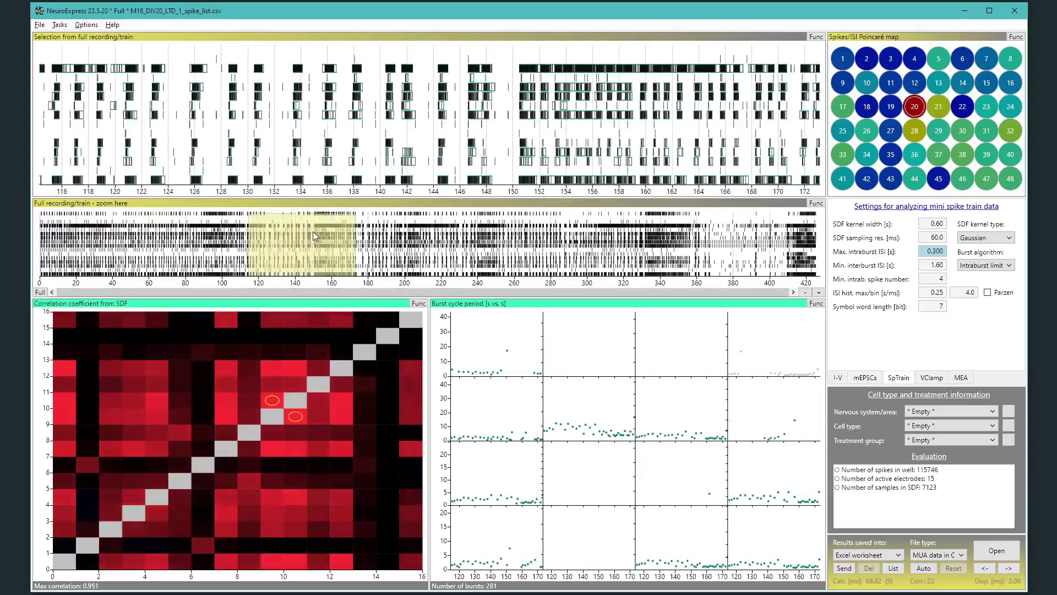
left_click_drag(324, 257, 435, 270)
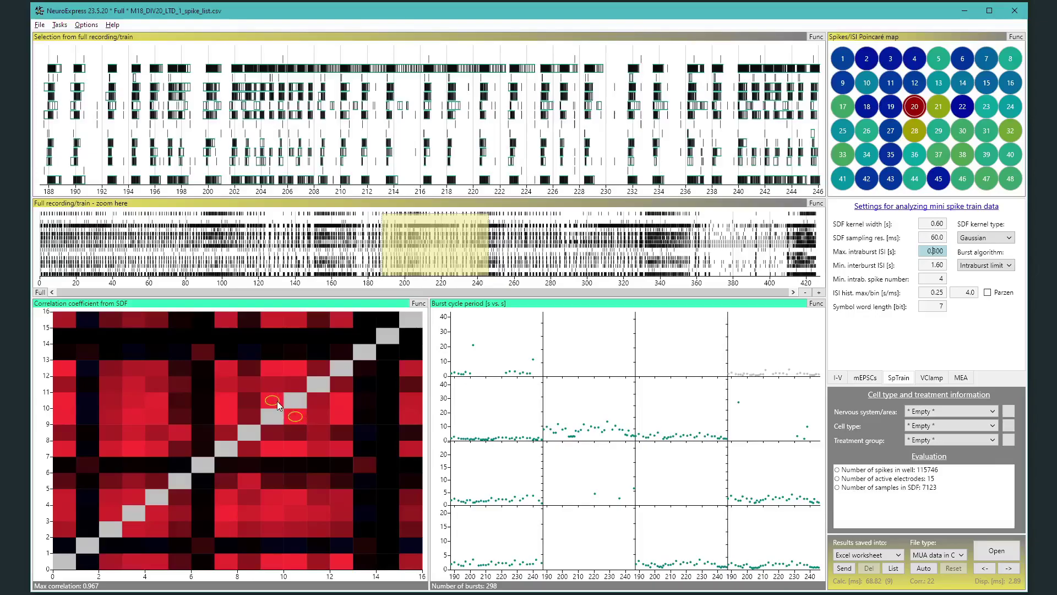
left_click_drag(438, 238, 155, 246)
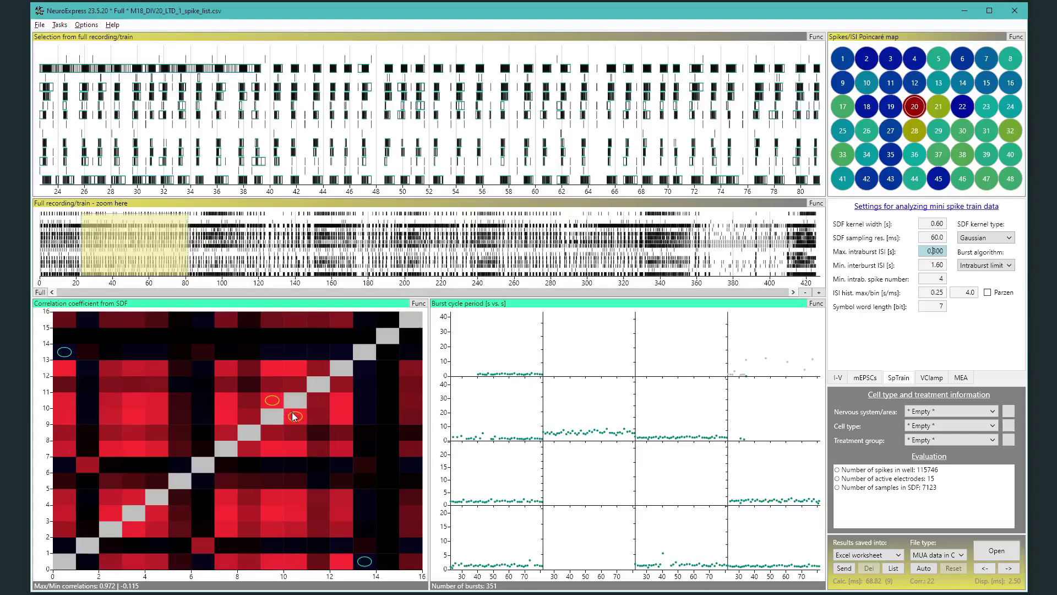
left_click(270, 255)
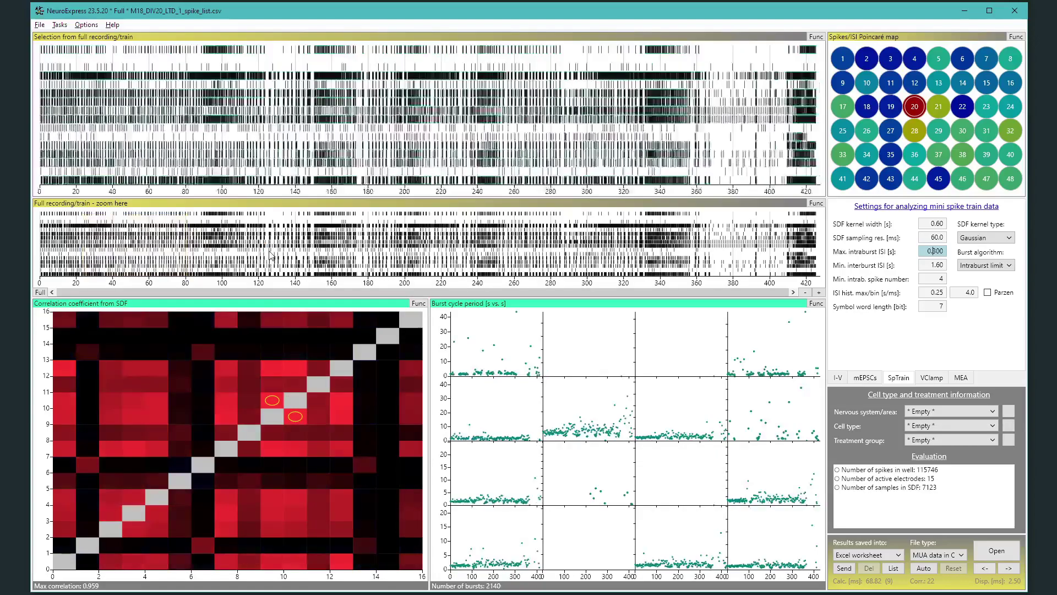
- Plot the burst synchronization index of well 20, inspect it at about 296–341 s and restore the full recording view
right_click(163, 392)
mouse_move(222, 515)
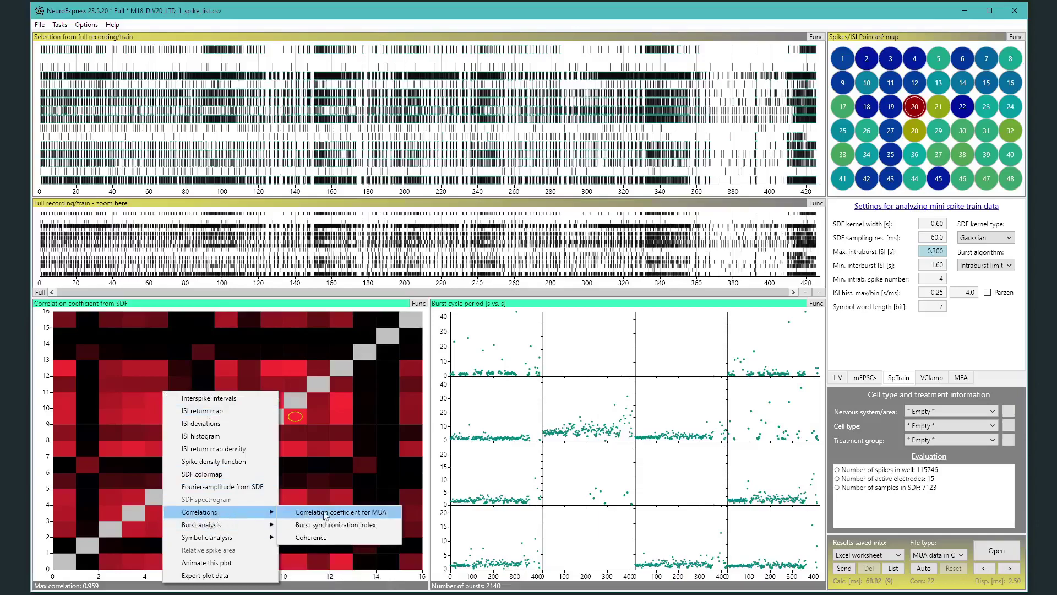
left_click(325, 524)
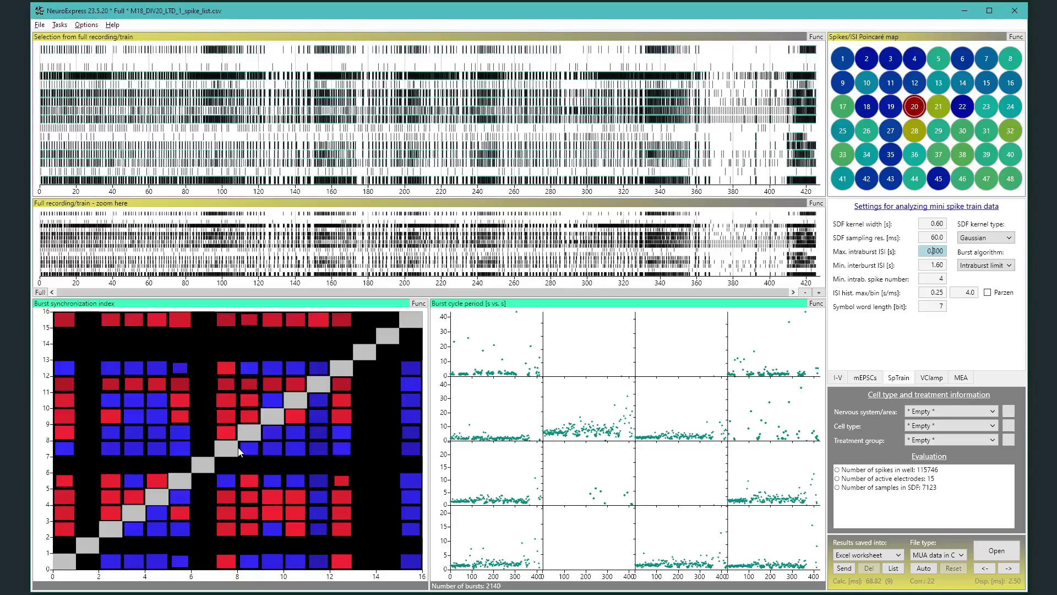
mouse_move(251, 215)
left_mouse_down()
mouse_move(325, 245)
mouse_move(732, 257)
mouse_move(107, 270)
mouse_move(203, 250)
mouse_move(639, 254)
left_mouse_up()
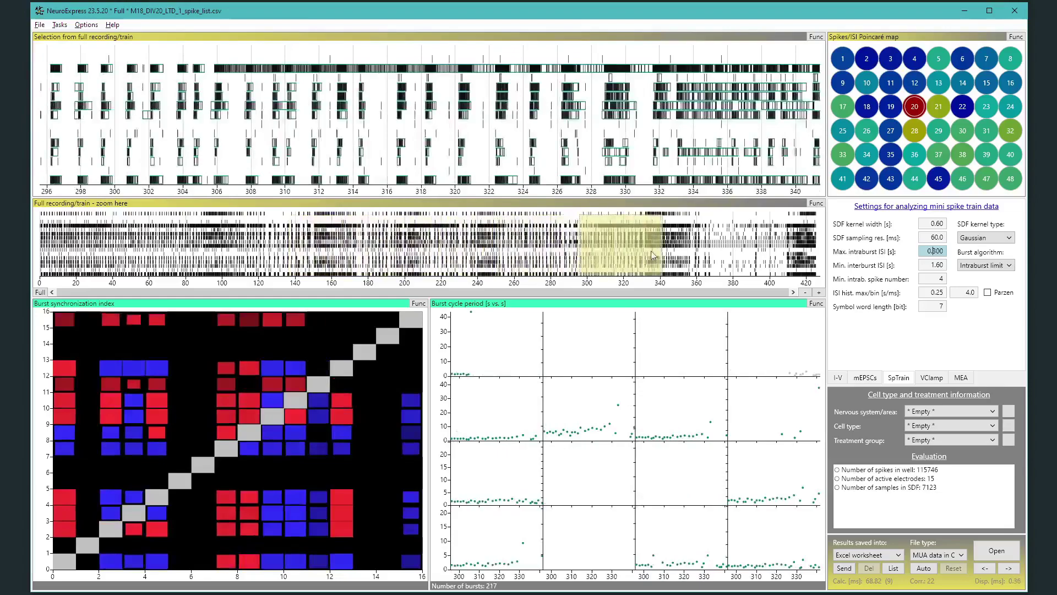
left_click(745, 250)
- Compare the burst synchronization of wells 48, 32, 20 and 26, and inspect a zoomed section of well 26
left_click(1010, 179)
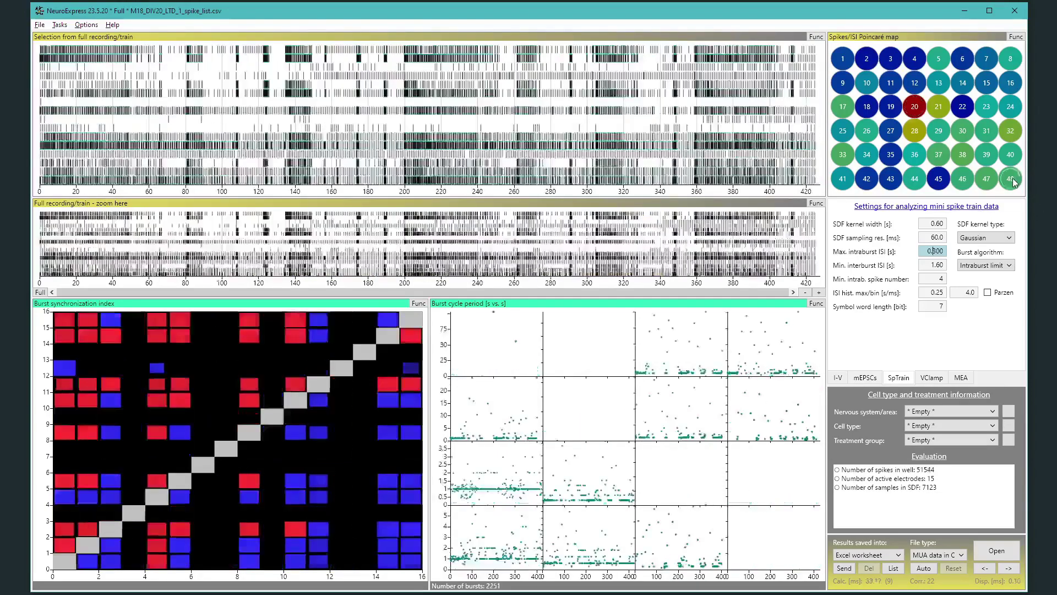
left_click(917, 132)
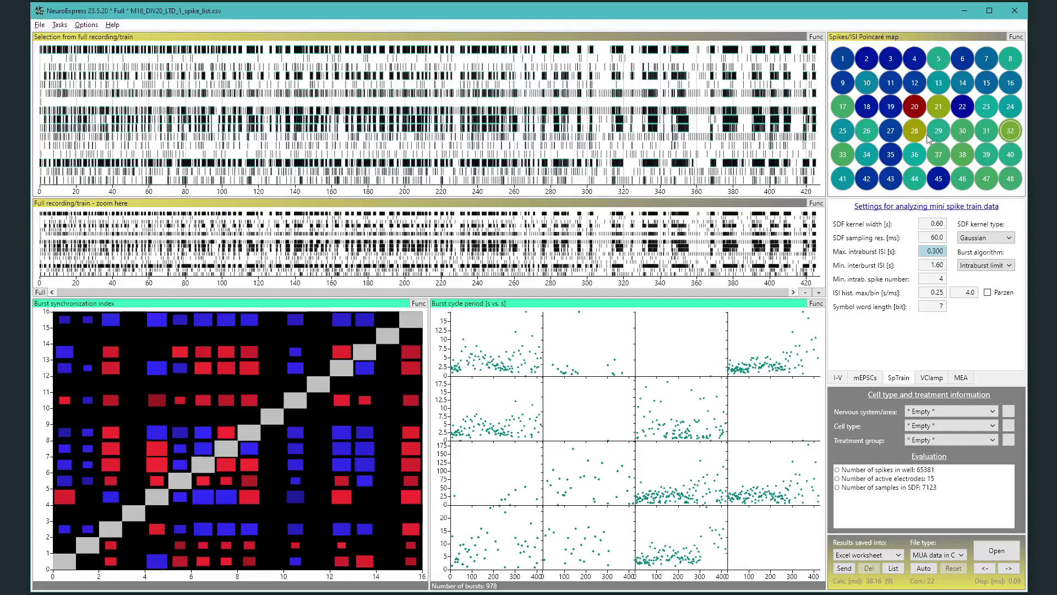
left_click(916, 111)
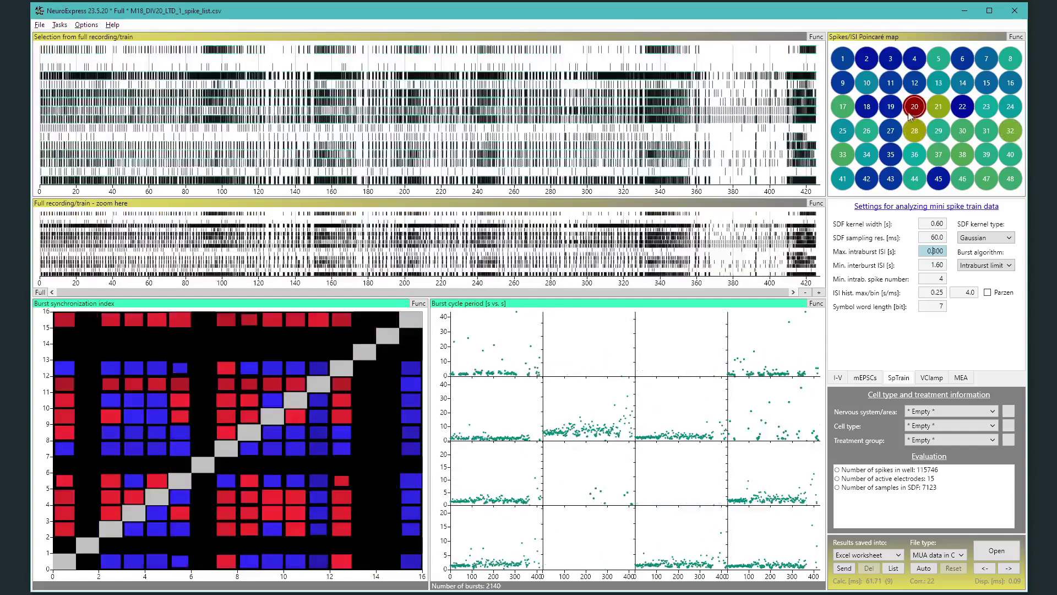
left_click(866, 133)
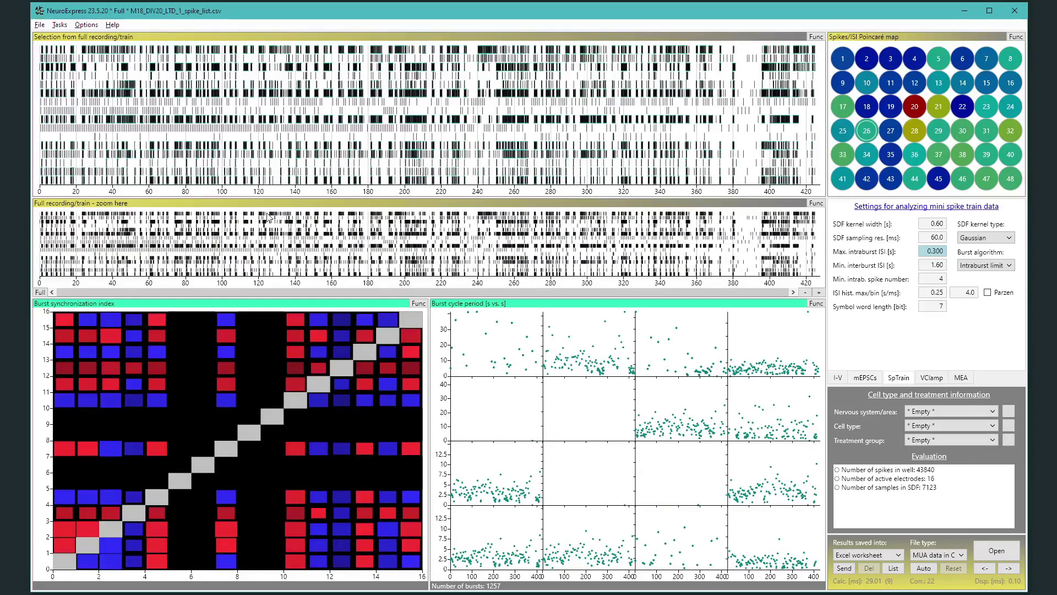
left_click_drag(268, 217, 459, 256)
left_click(515, 255)
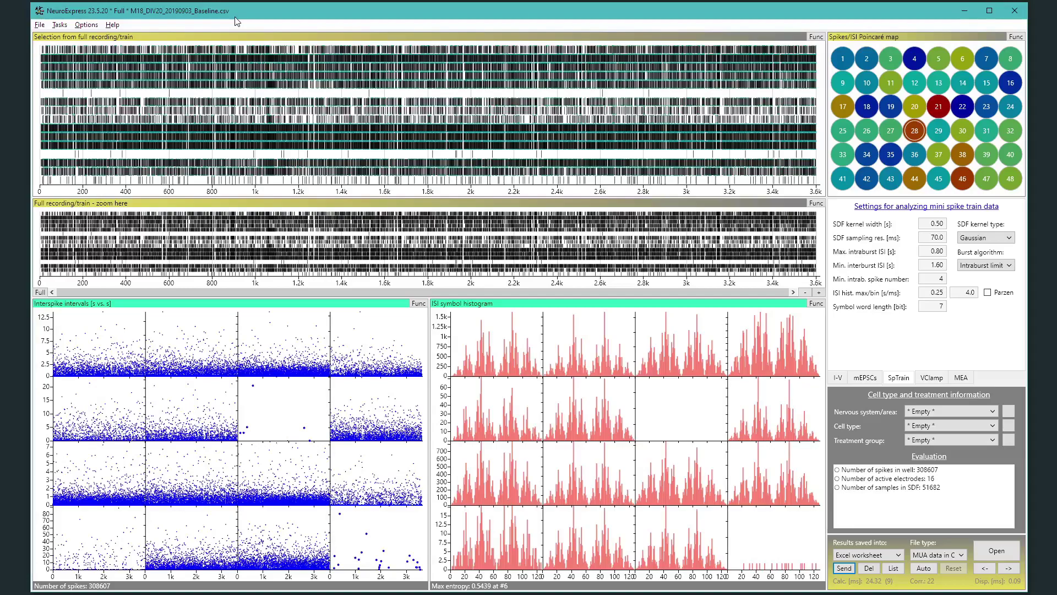
- Examine the interspike intervals and ISI symbol histograms of well 28 at about 1160–1550 s, slide the window onward and restore the full view
left_click(216, 220)
left_click_drag(235, 220, 336, 257)
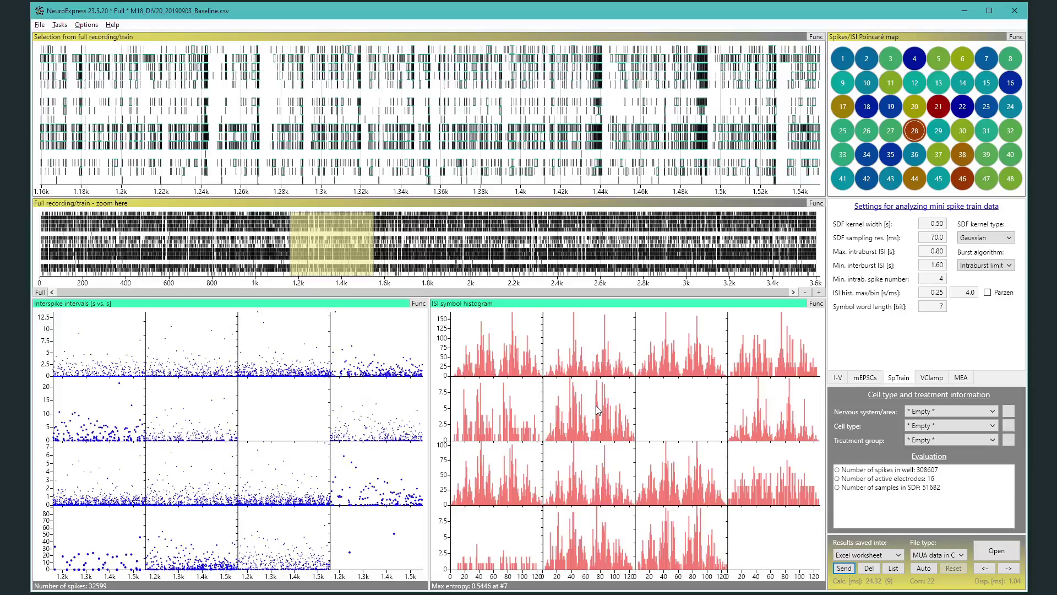
left_click_drag(346, 237, 609, 253)
left_click(621, 254)
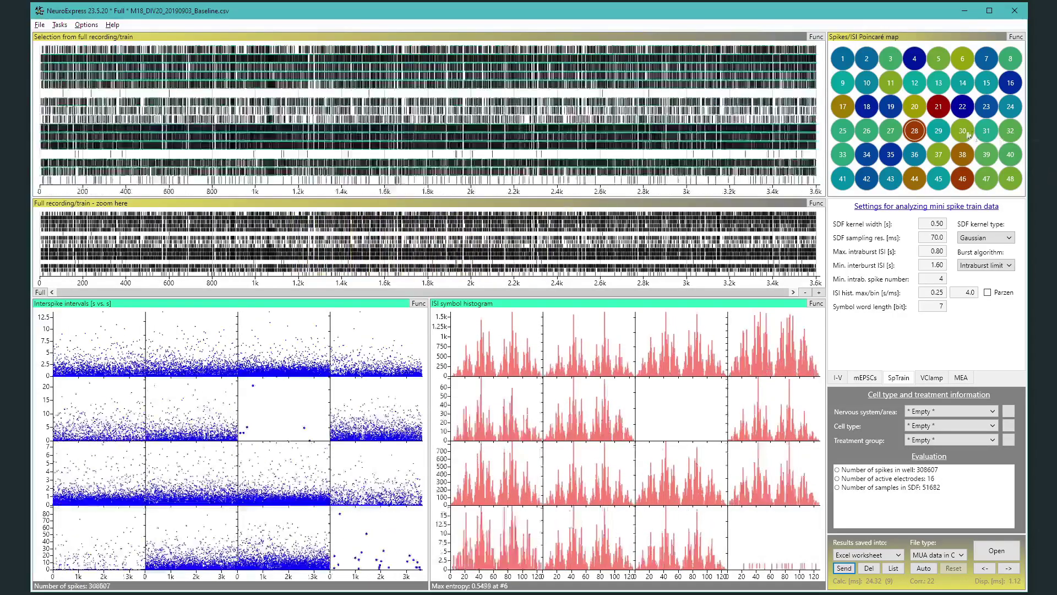
- View wells 29 and 30 on the plate map and send the results of well 30 to the Excel worksheet
left_click(940, 133)
left_click(968, 135)
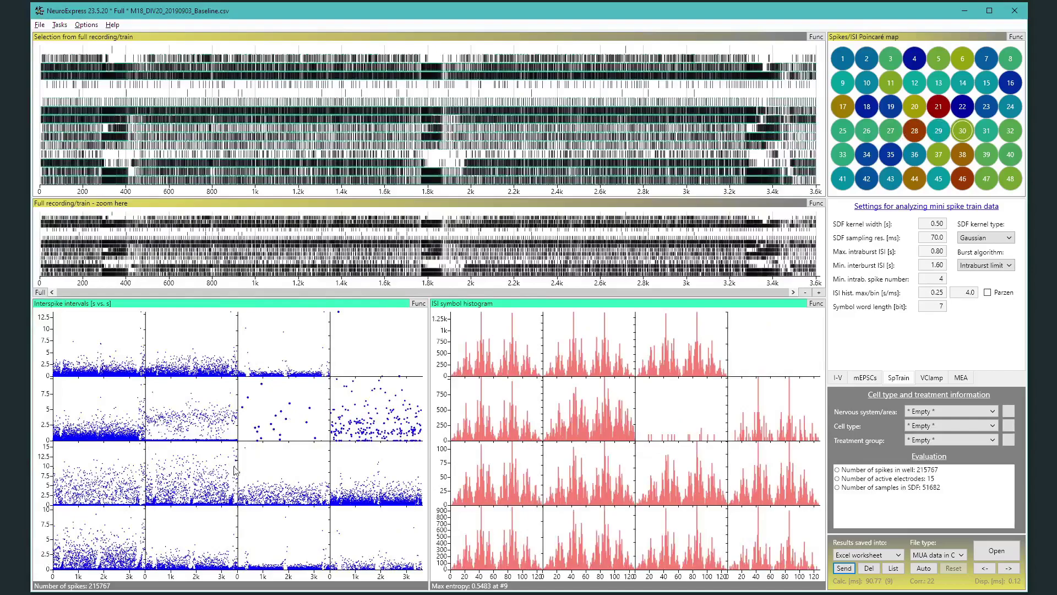
left_click(937, 252)
left_click(937, 224)
left_click(851, 569)
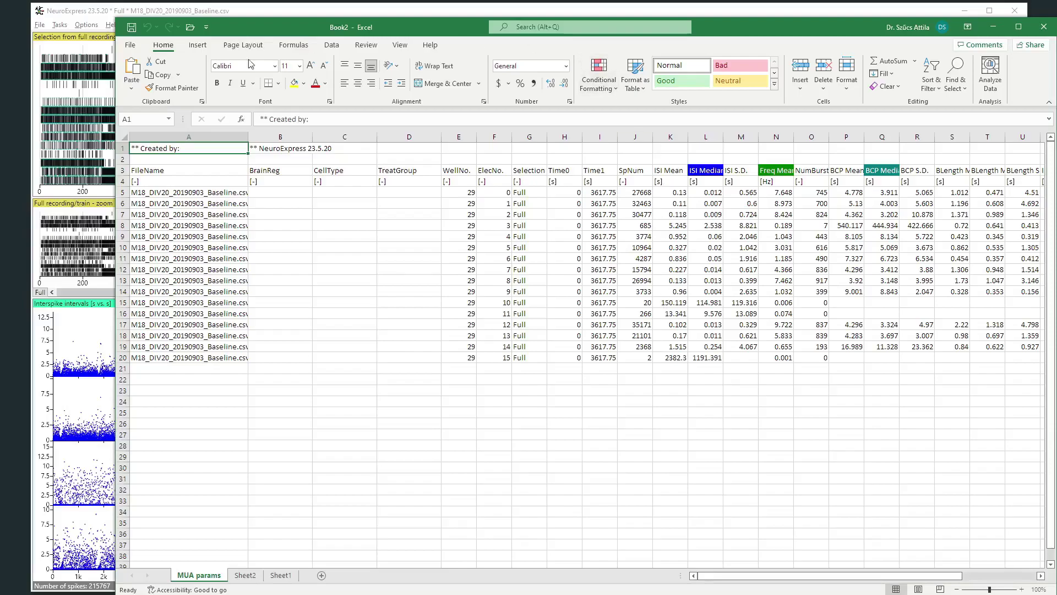
- Switch back to NeuroExpress and send the results of wells 29 and 20 to the Excel worksheet
left_click(180, 11)
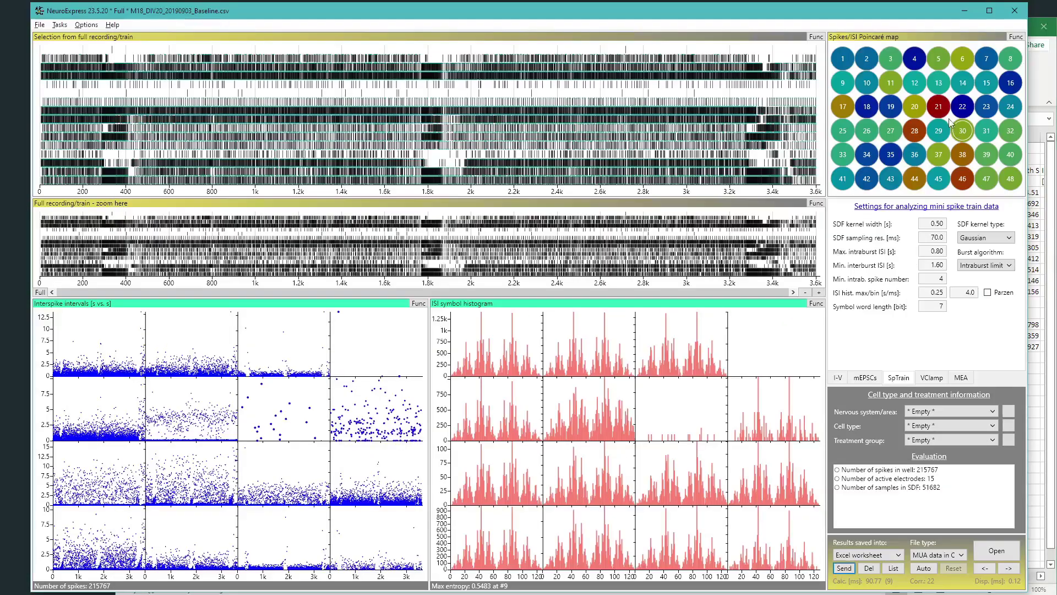
left_click(938, 131)
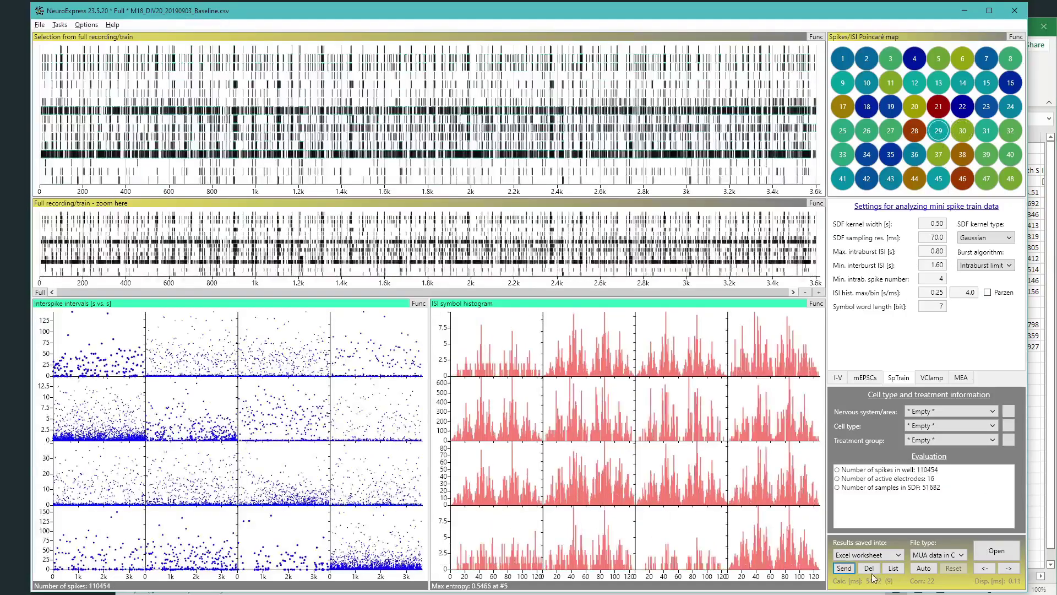
left_click(845, 568)
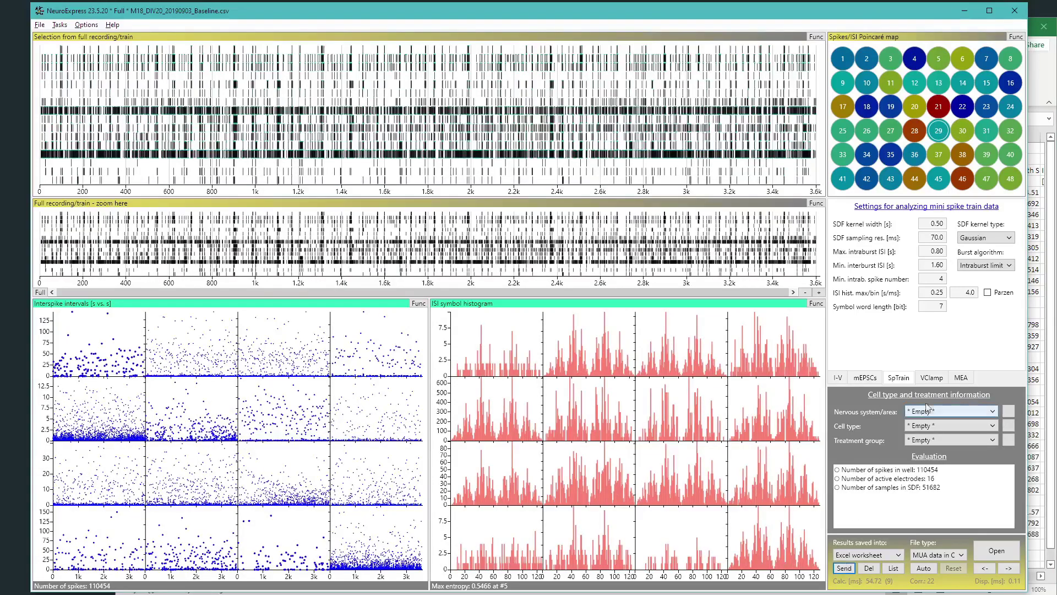
left_click(914, 106)
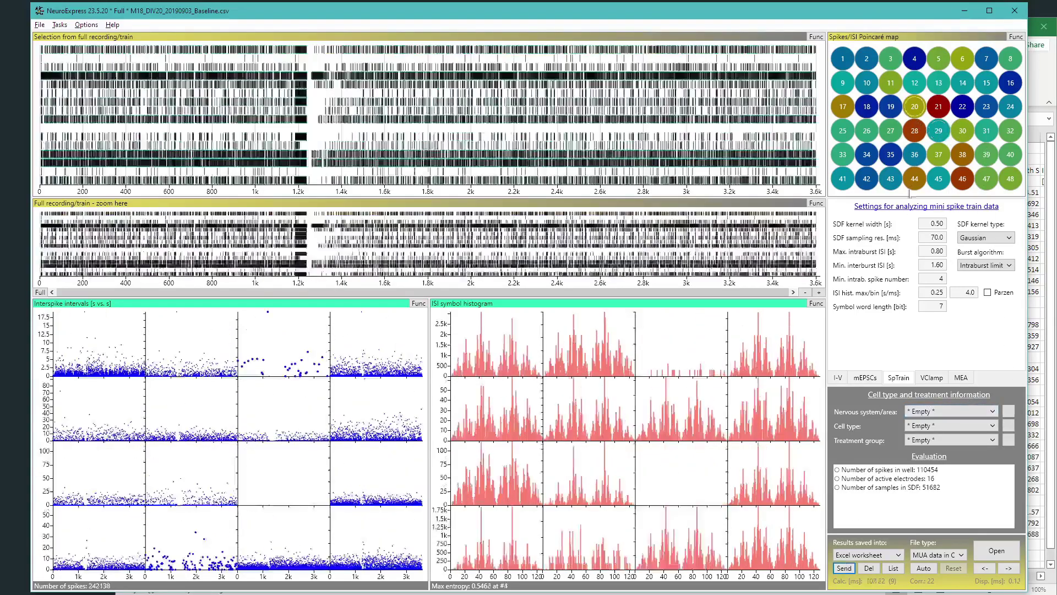
left_click(842, 569)
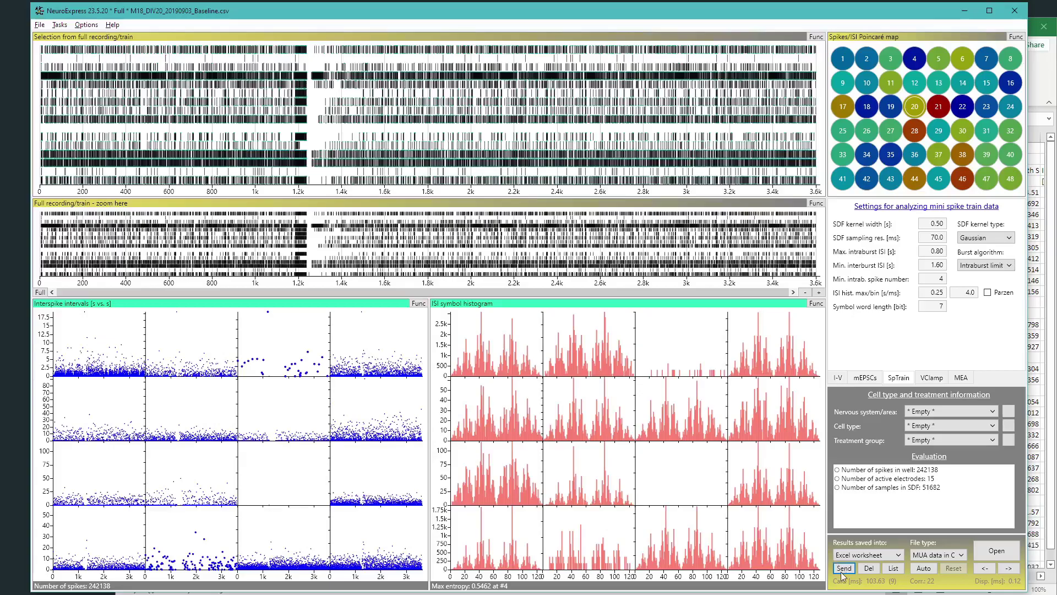
- Switch to Excel and examine the exported burst and entropy parameters on the MUA params sheet
left_click(1046, 439)
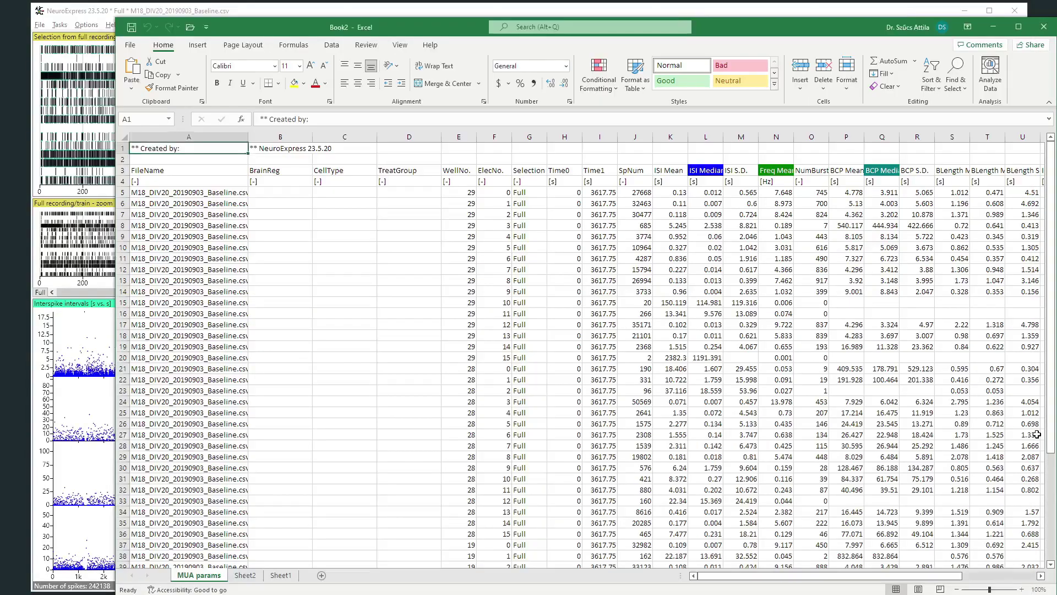
left_click_drag(729, 580, 803, 580)
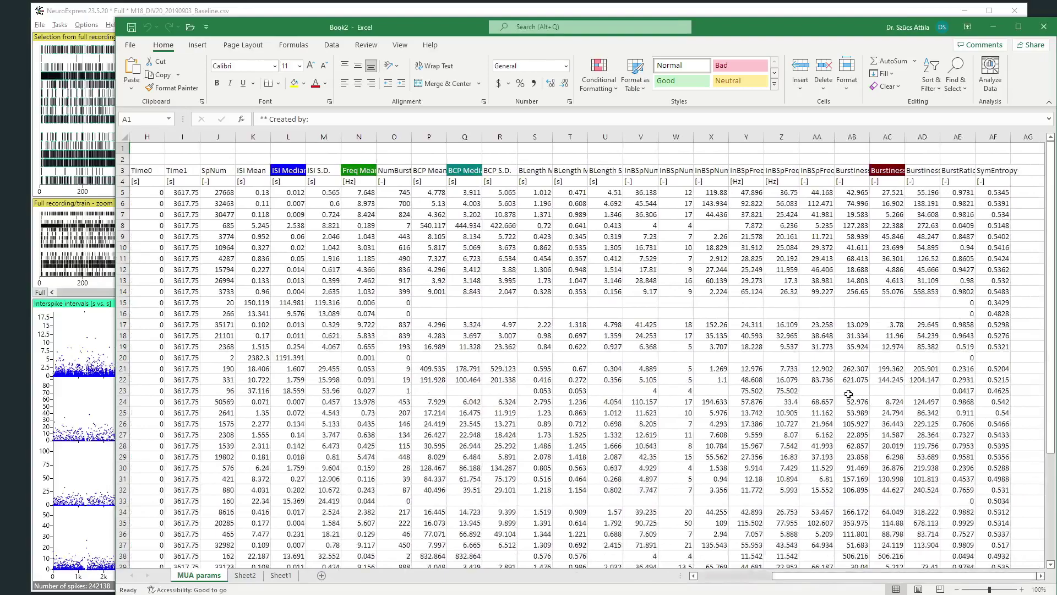
scroll(848, 394, "down", 8)
scroll(833, 389, "up", 8)
- Switch to NeuroExpress and animate the trace sweep of well 28
left_click(102, 327)
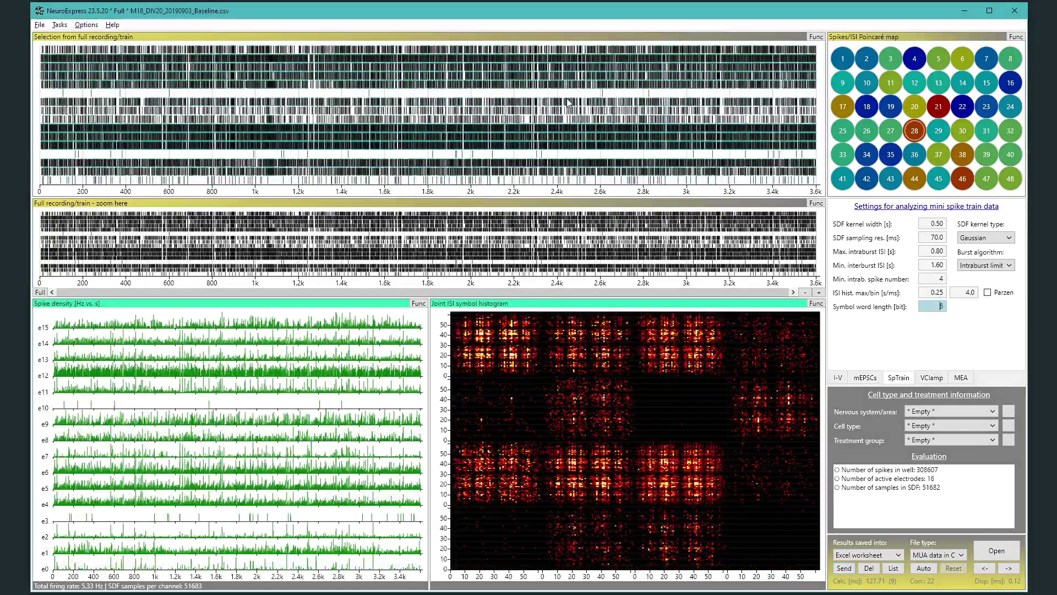
right_click(489, 160)
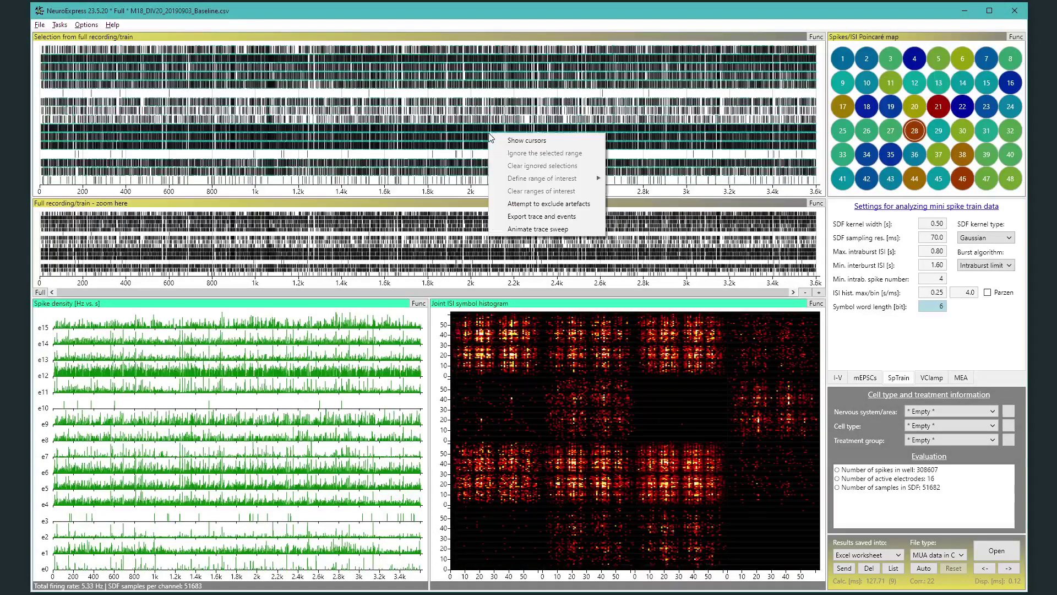
left_click(526, 231)
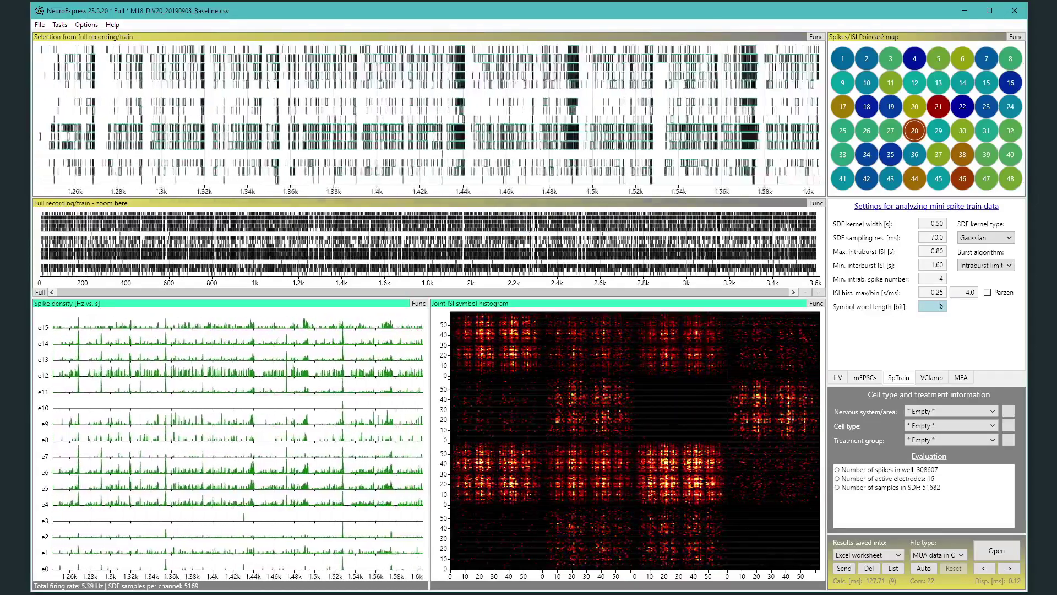
- Switch to the browser and open the ResearchGate page on analysis of miniature excitatory postsynaptic currents in NeuroExpress
key("alt+Tab")
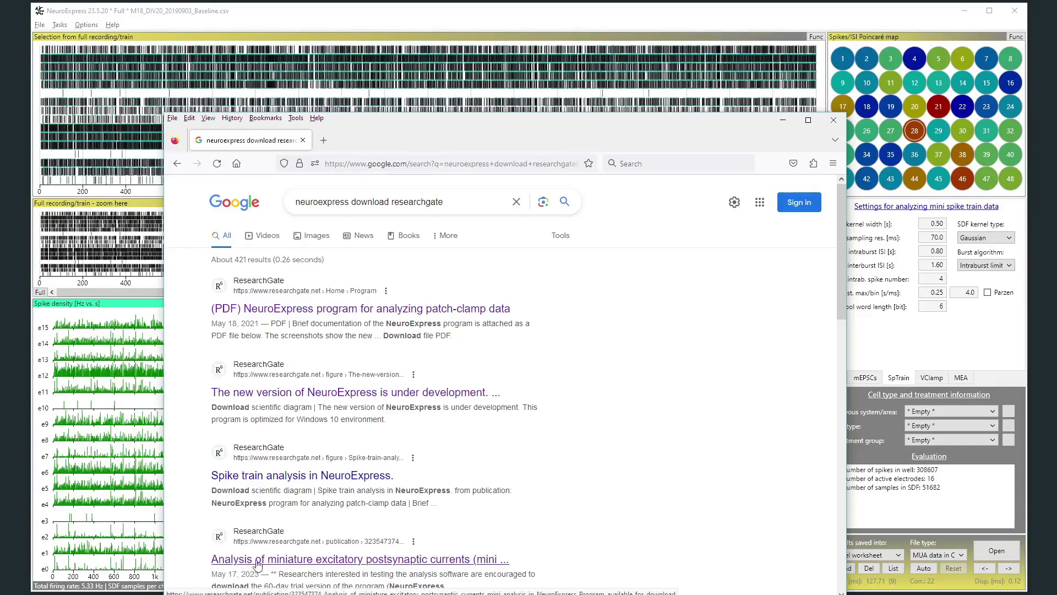
left_click(450, 564)
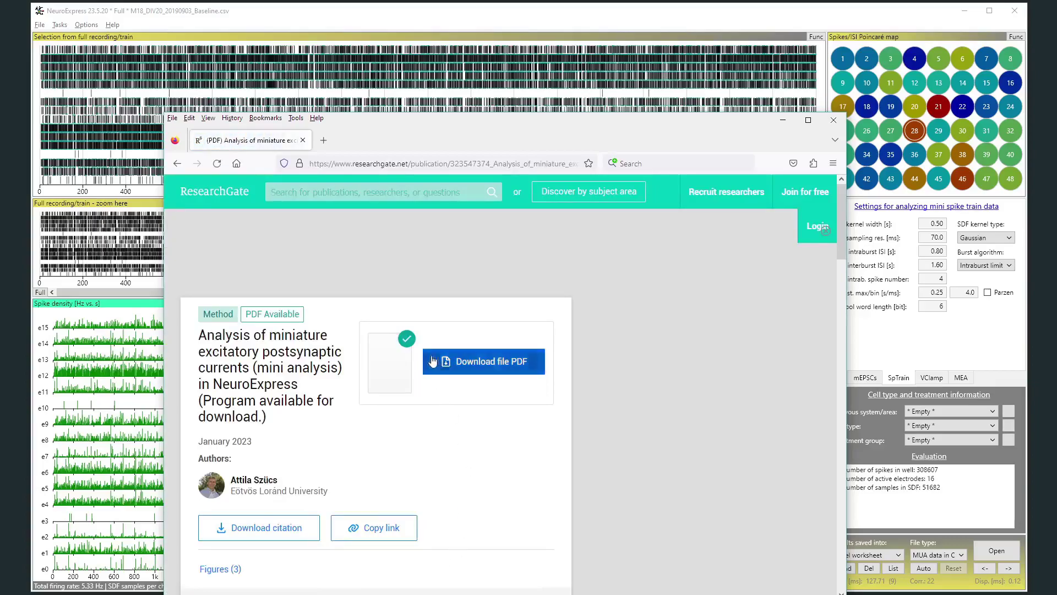